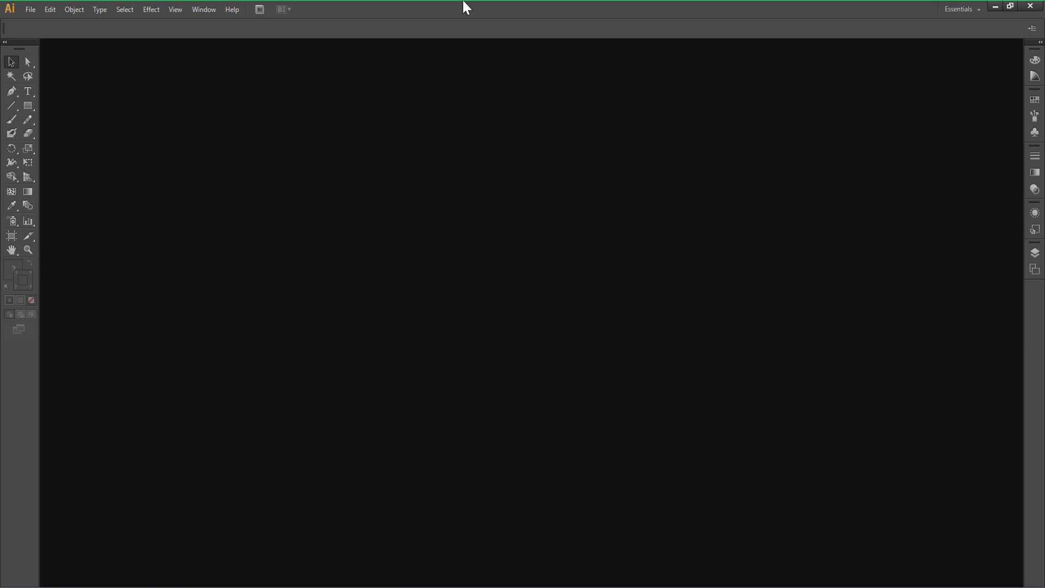
Step: Create a new 2000 by 2000 pt document in Points units
{"action": "left_click", "coordinate": [31, 10]}
{"action": "left_click", "coordinate": [44, 28]}
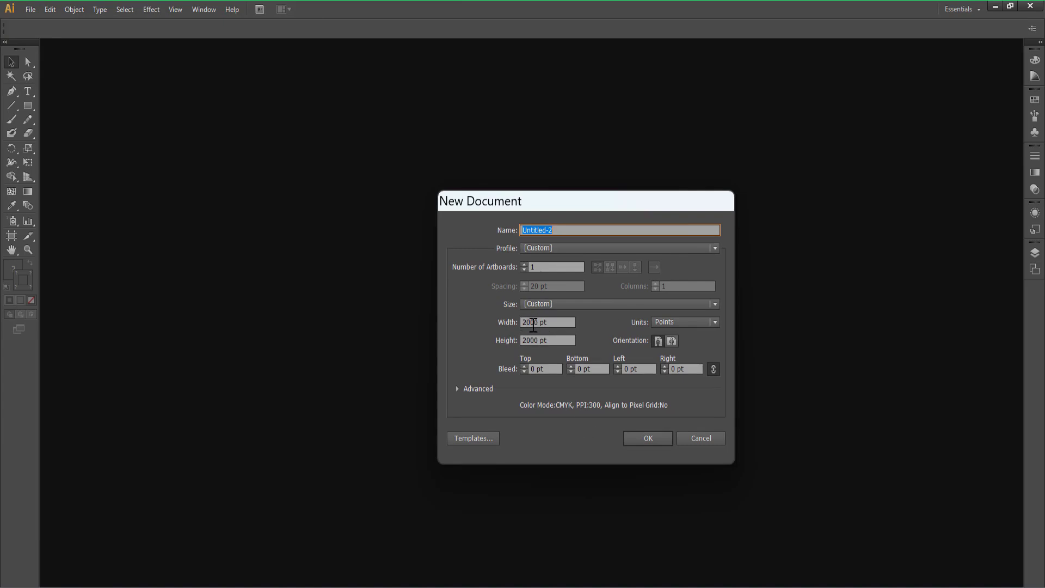
{"action": "left_click", "coordinate": [648, 438]}
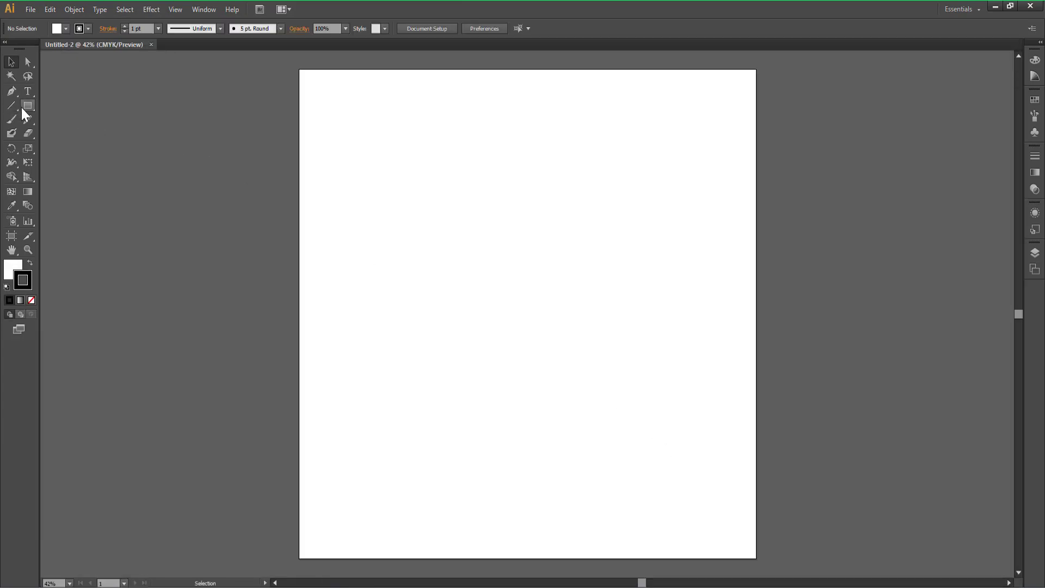
Step: Create a 500 by 500 pt square with the Rectangle tool's size dialog
{"action": "left_click", "coordinate": [29, 106]}
{"action": "left_click", "coordinate": [344, 186]}
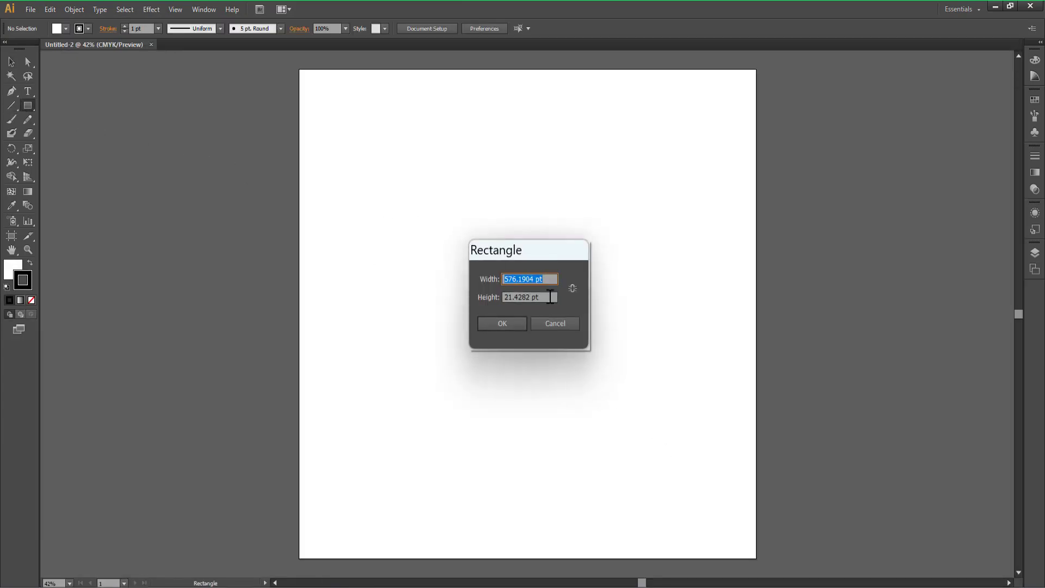
{"action": "type", "text": "500"}
{"action": "key", "text": "Tab"}
{"action": "type", "text": "500"}
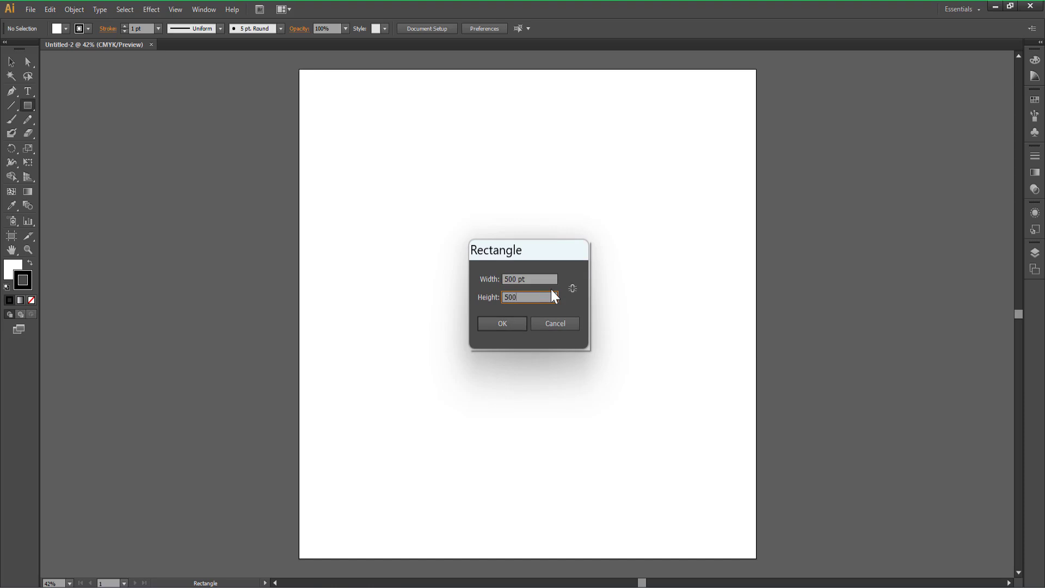
{"action": "key", "text": "Return"}
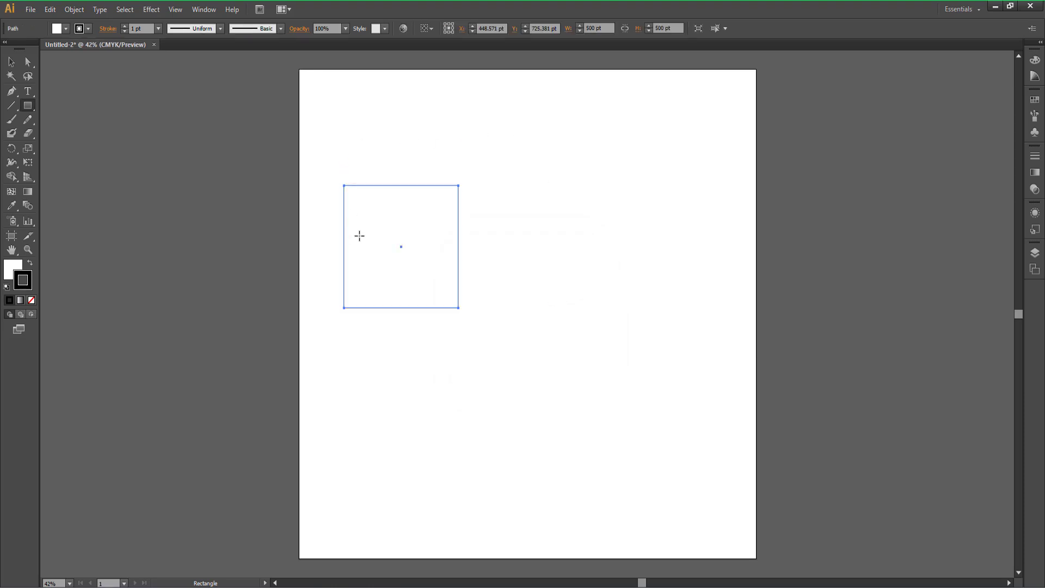
Step: Move the square to the right on the artboard and zoom to actual size
{"action": "key", "text": "v"}
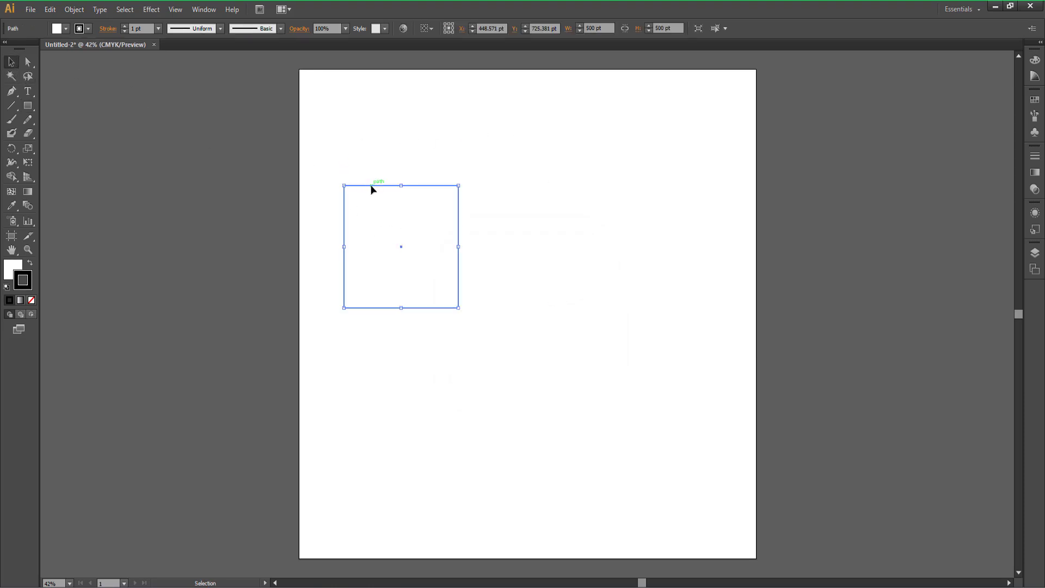
{"action": "left_click_drag", "start_coordinate": [370, 189], "coordinate": [460, 177]}
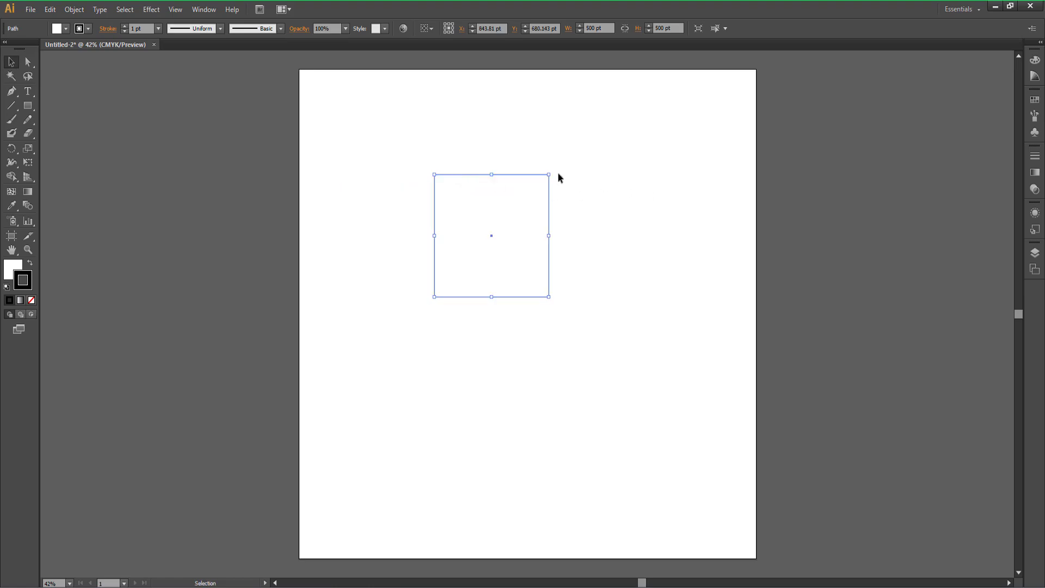
{"action": "key", "text": "a"}
{"action": "key", "text": "ctrl+1"}
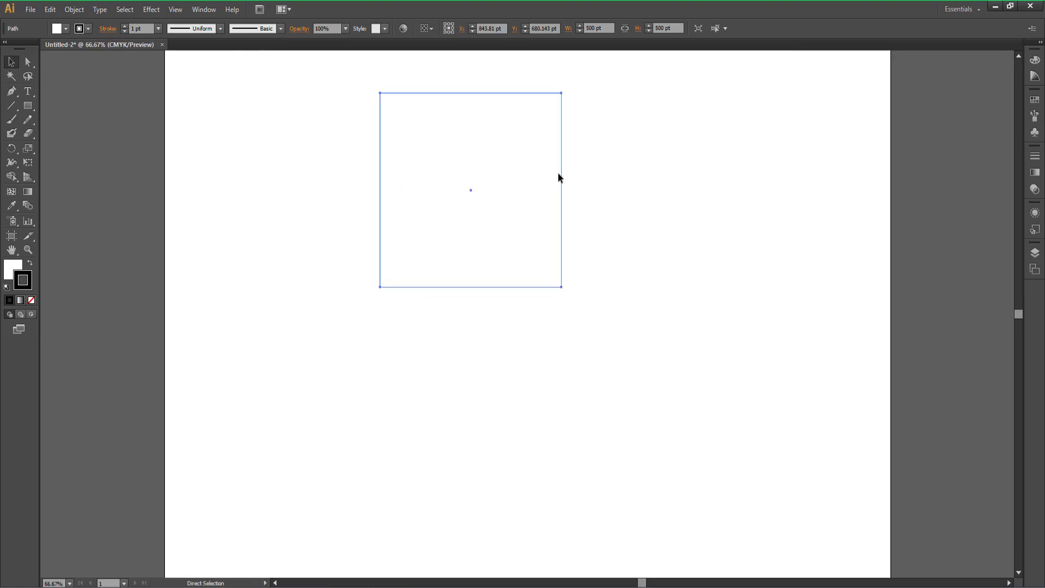
{"action": "scroll", "coordinate": [572, 147], "scroll_direction": "up", "scroll_amount": 2}
{"action": "scroll", "coordinate": [579, 147], "scroll_direction": "up", "scroll_amount": 3}
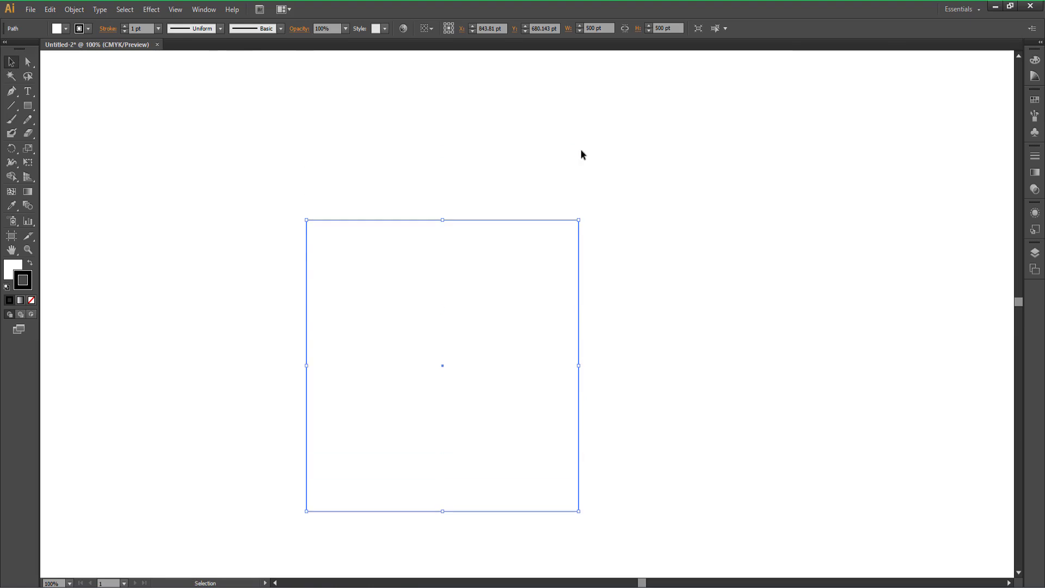
{"action": "left_click", "coordinate": [28, 106]}
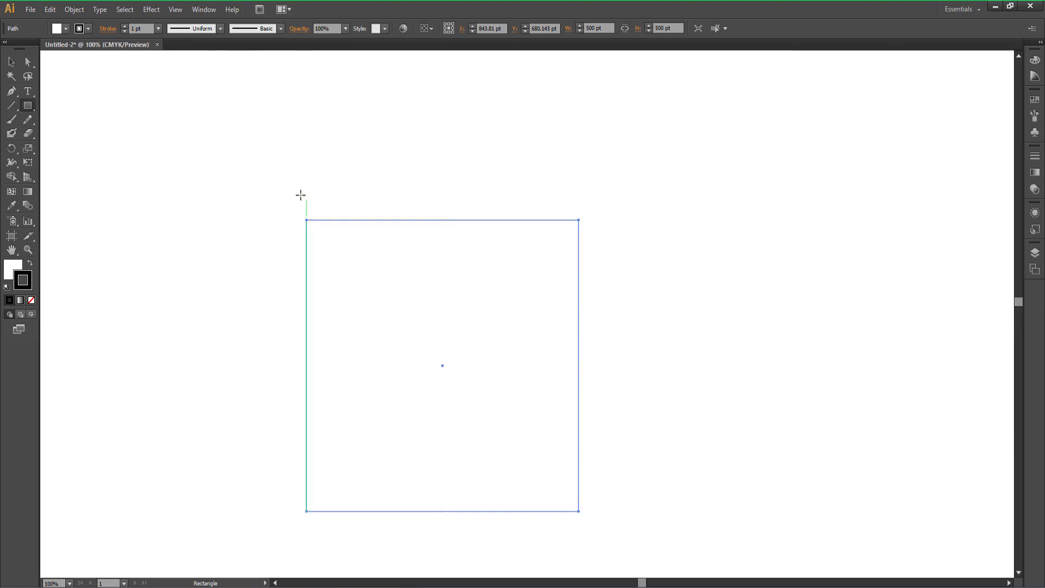
Step: Draw a thin 529 by 17 pt bar above the square, filled black with no stroke
{"action": "left_click_drag", "start_coordinate": [301, 194], "coordinate": [589, 204]}
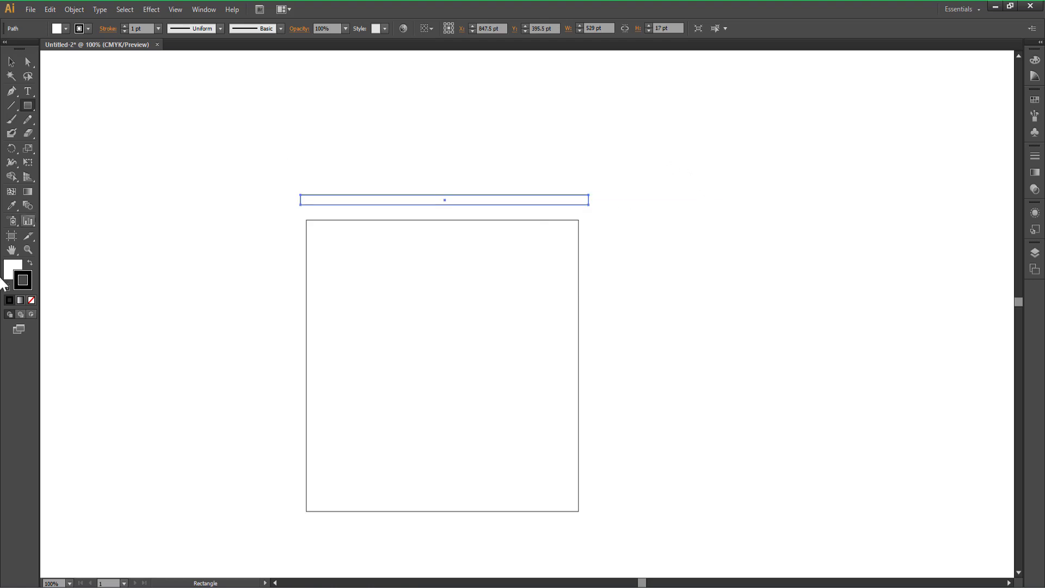
{"action": "left_click", "coordinate": [31, 267]}
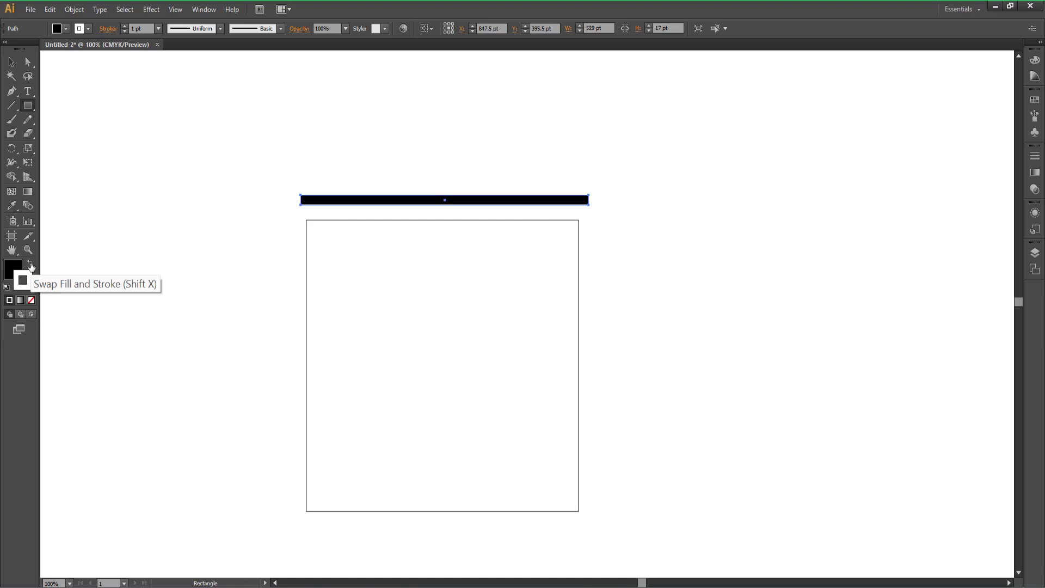
{"action": "left_click", "coordinate": [23, 280]}
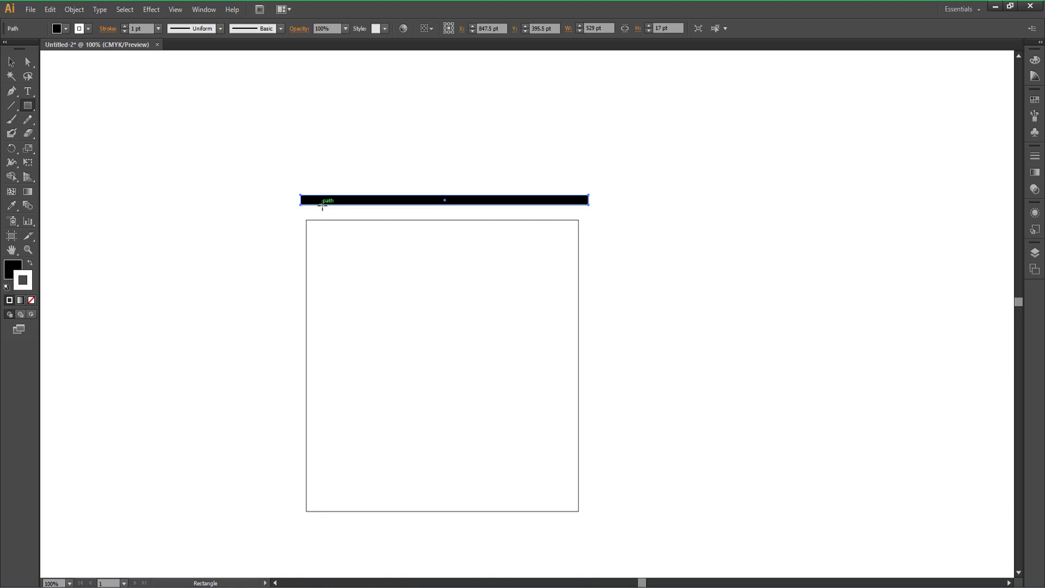
{"action": "left_click", "coordinate": [34, 306]}
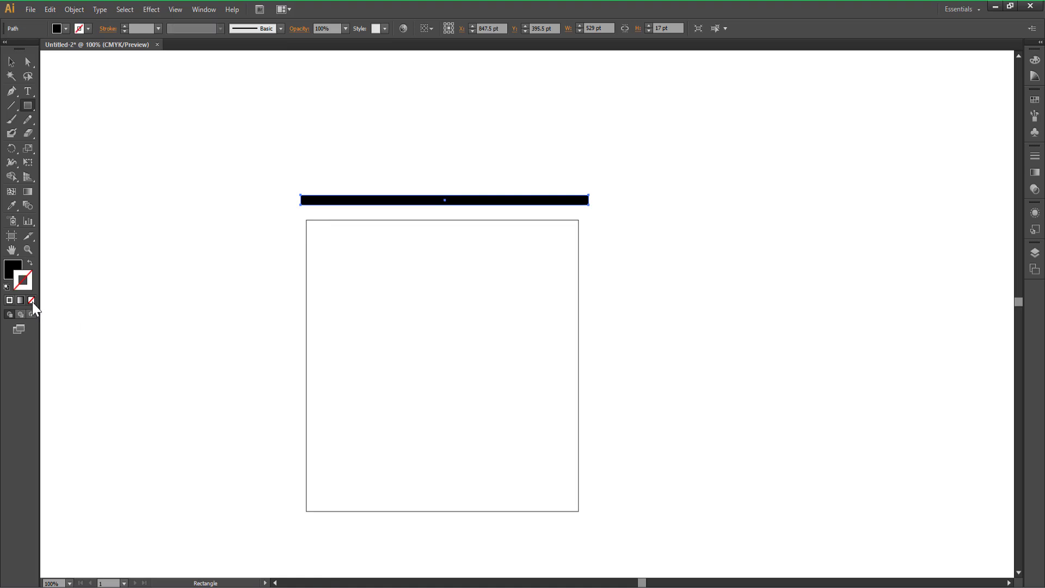
{"action": "key", "text": "v"}
{"action": "key", "text": "ctrl+equal"}
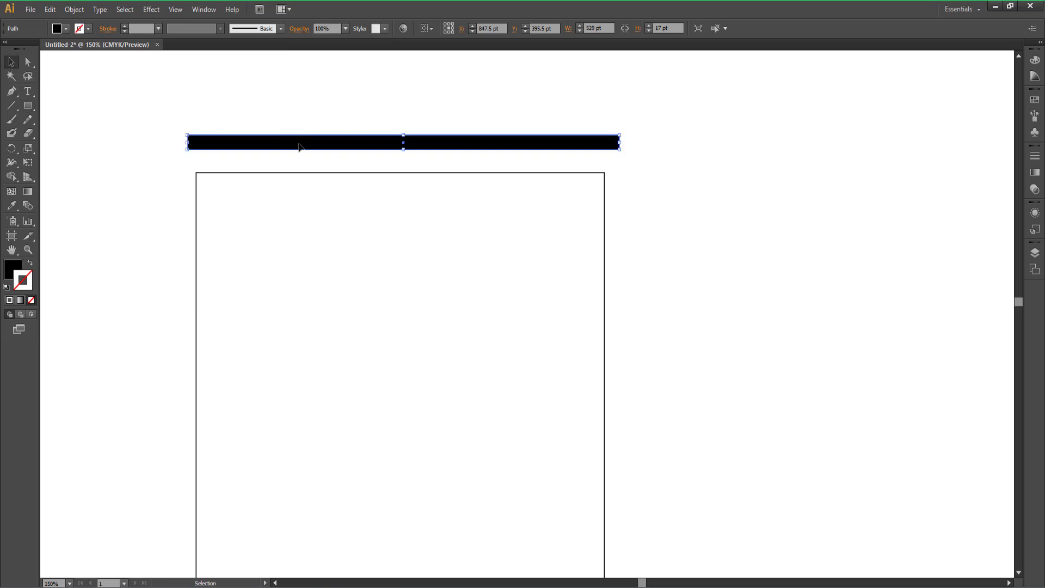
Step: Move the black bar down against the square's top edge
{"action": "left_click_drag", "start_coordinate": [299, 144], "coordinate": [299, 186]}
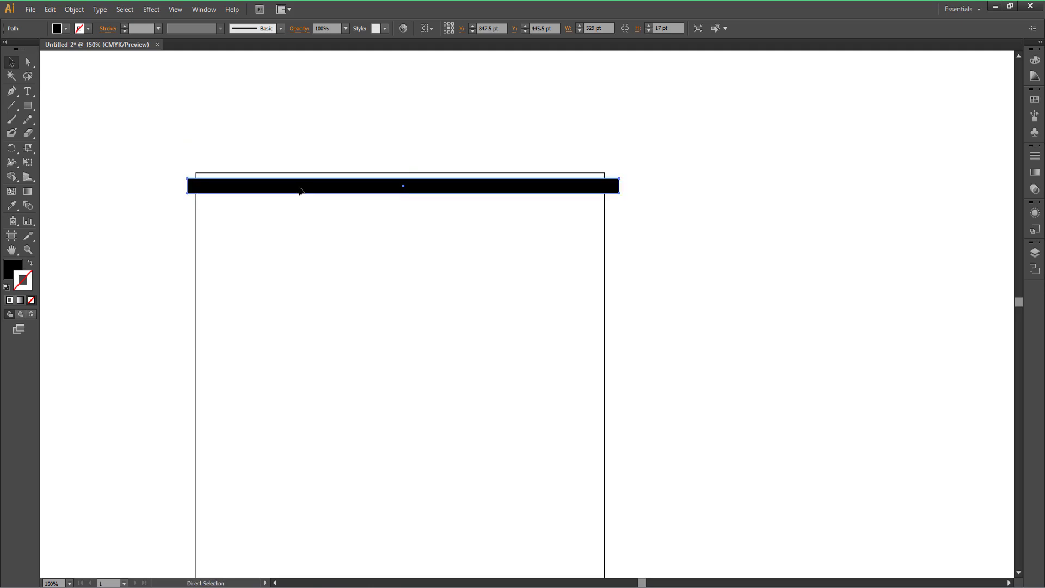
{"action": "key", "text": "ctrl+equal"}
{"action": "key", "text": "ctrl+equal"}
{"action": "mouse_move", "coordinate": [136, 238]}
{"action": "left_mouse_down"}
{"action": "mouse_move", "coordinate": [135, 208]}
{"action": "mouse_move", "coordinate": [134, 239]}
{"action": "left_mouse_up"}
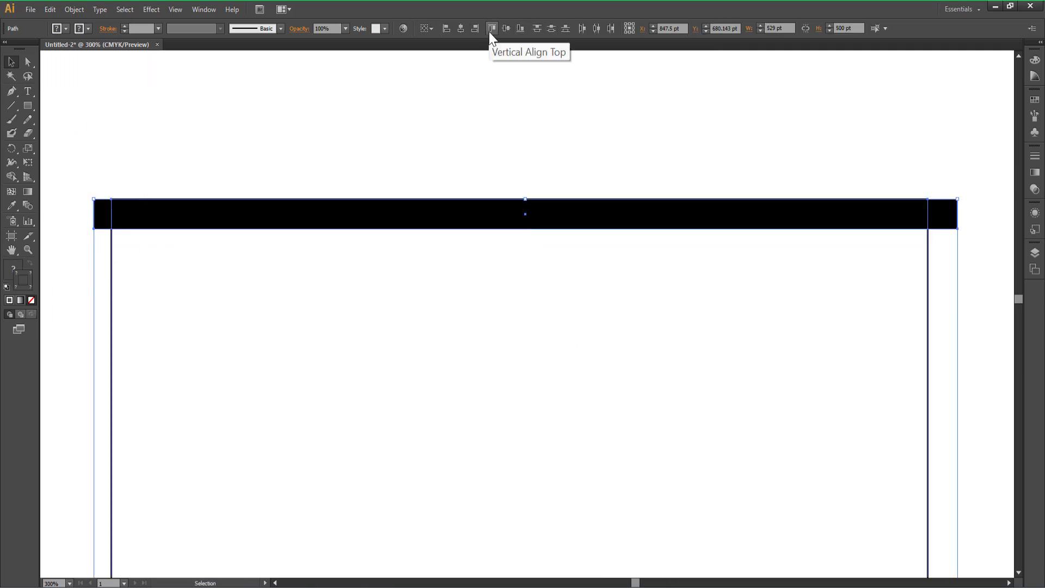
{"action": "left_click", "coordinate": [102, 219]}
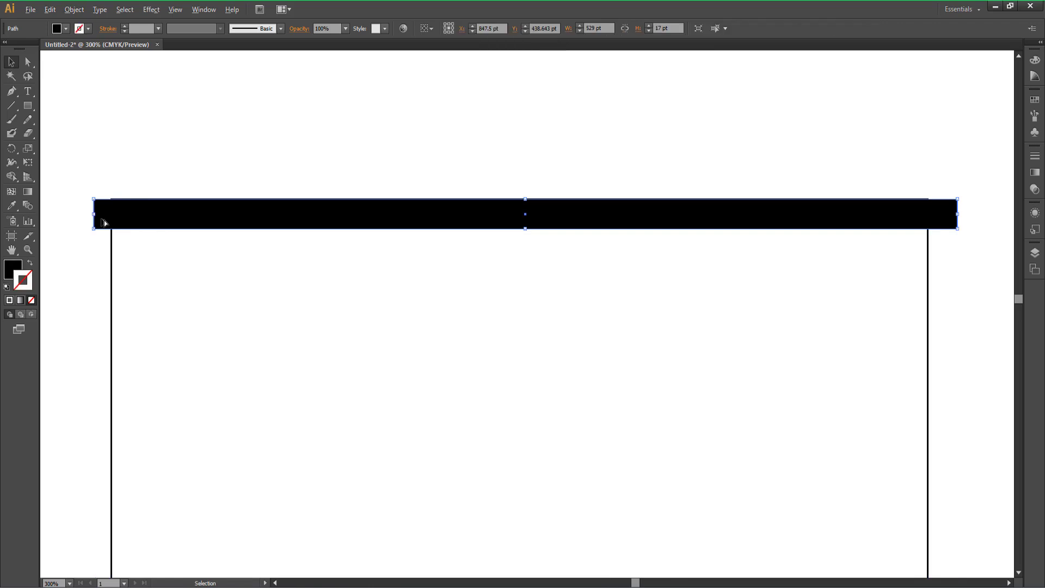
Step: Alt-drag a copy of the bar 24 pt below the first and zoom out to the whole square
{"action": "left_click_drag", "start_coordinate": [103, 222], "coordinate": [104, 263]}
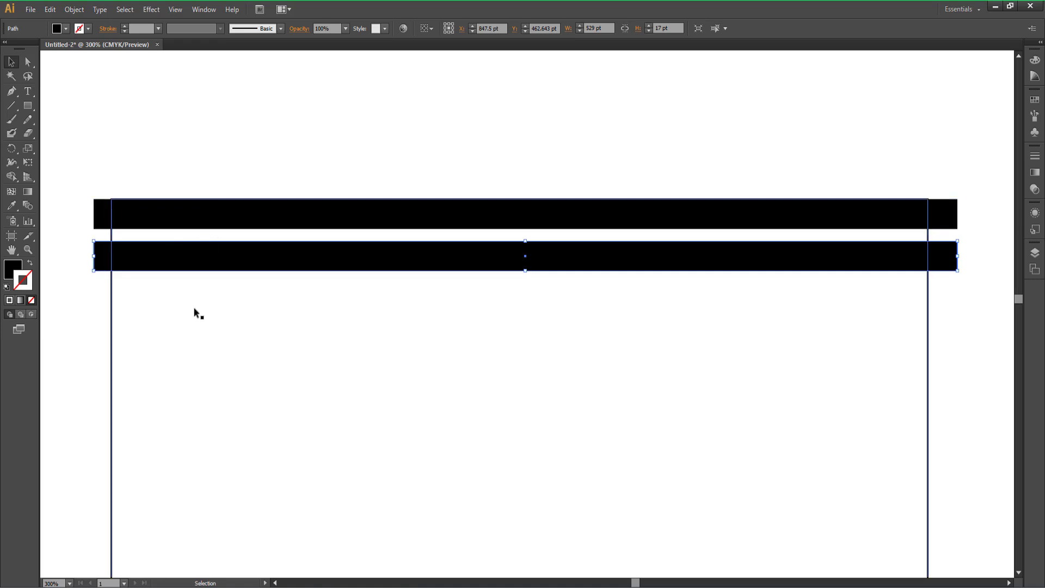
{"action": "key", "text": "ctrl+minus"}
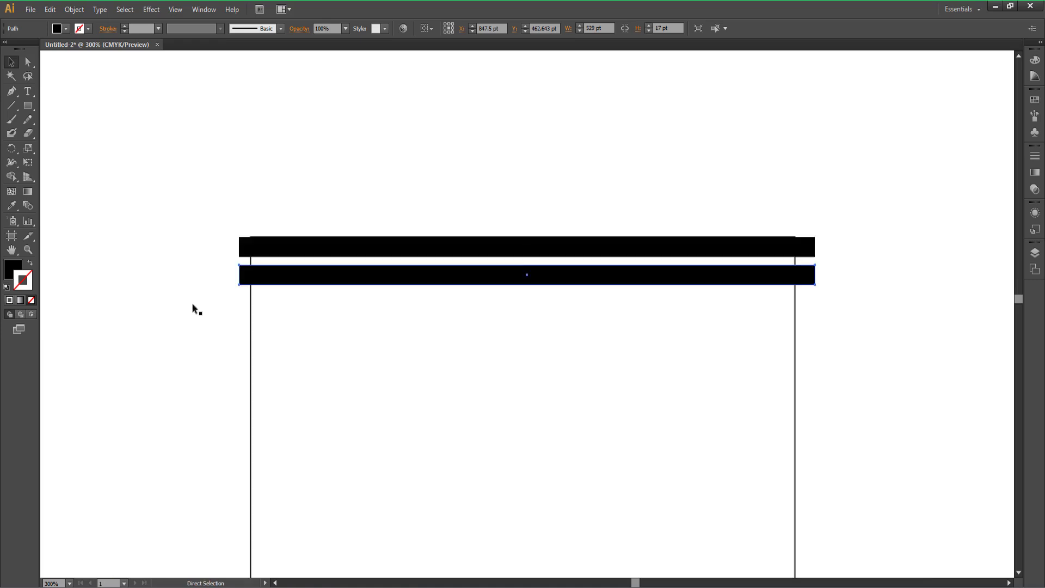
{"action": "left_click_drag", "start_coordinate": [465, 396], "coordinate": [375, 228]}
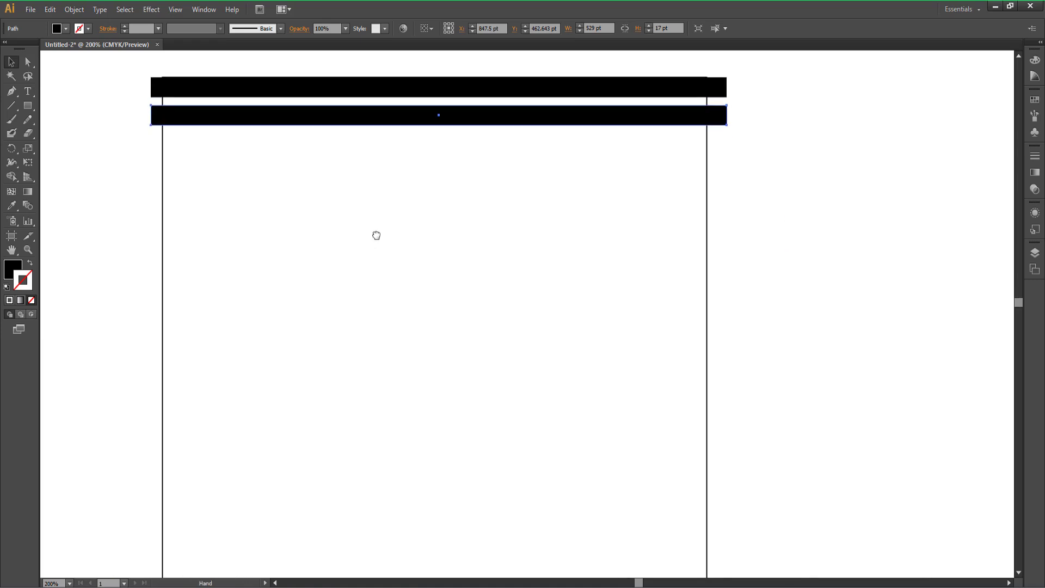
{"action": "key", "text": "ctrl+minus"}
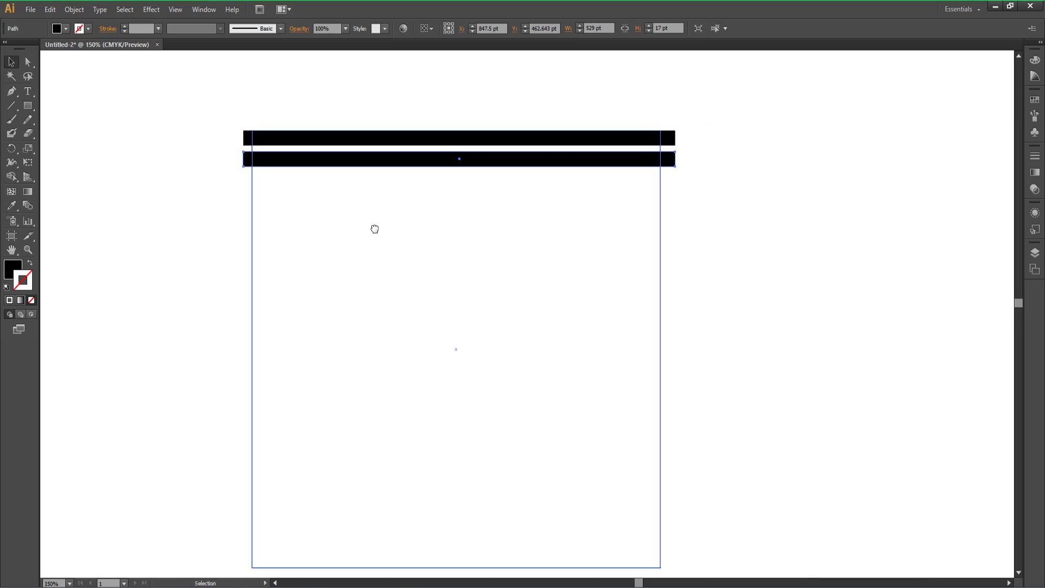
Step: Repeat the bar copy with Ctrl+D until about twenty-one stripes fill the square, then select them all
{"action": "left_click_drag", "start_coordinate": [396, 262], "coordinate": [394, 231]}
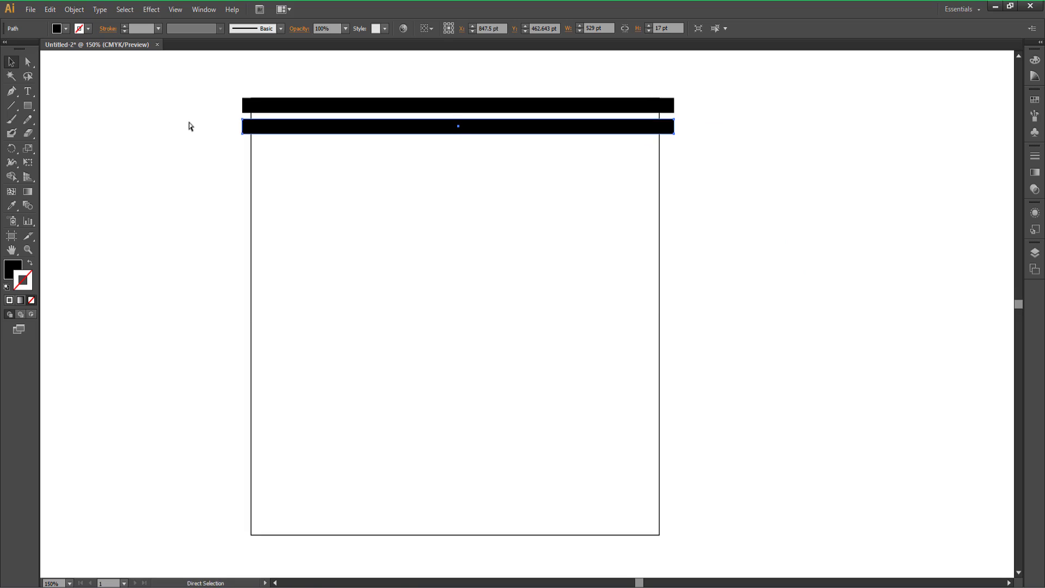
{"action": "key", "text": "ctrl+d"}
{"action": "key", "text": "v"}
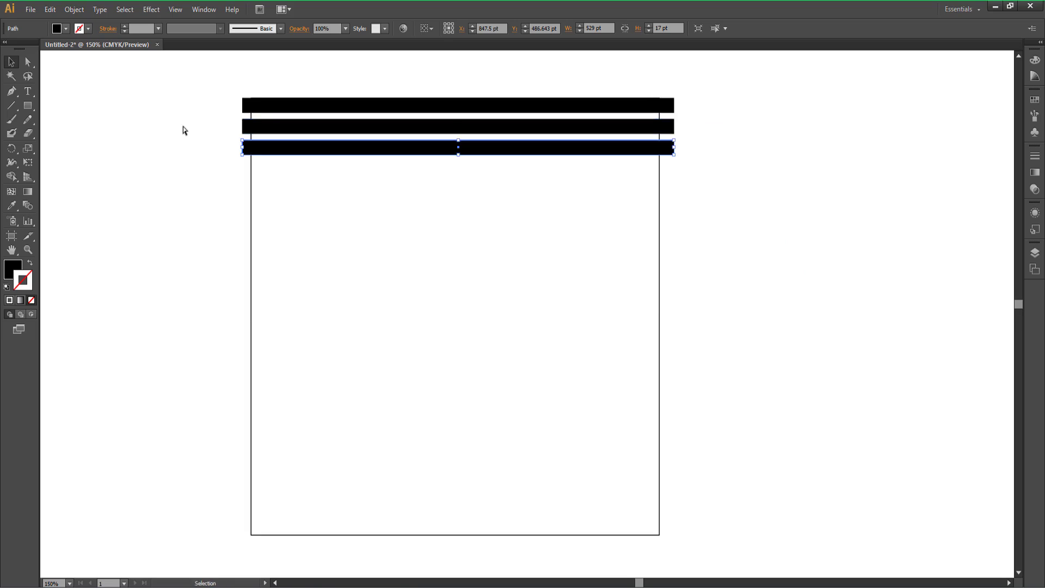
{"action": "key", "text": "a"}
{"action": "key", "text": "ctrl+d"}
{"action": "key", "text": "ctrl+d"}
{"action": "key", "text": "ctrl+d"}
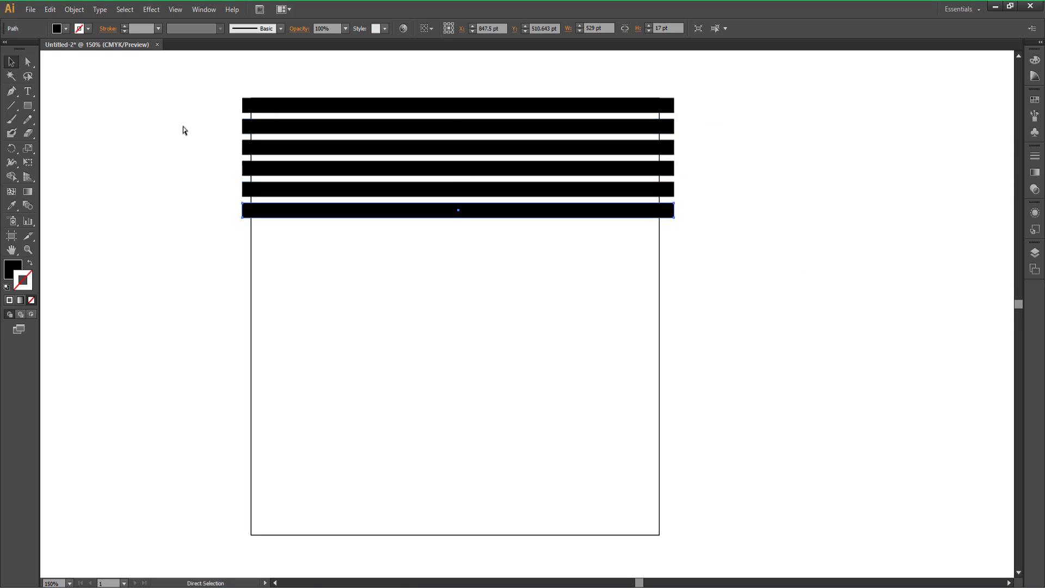
{"action": "key", "text": "ctrl+d"}
{"action": "key", "text": "ctrl+d"}
{"action": "key", "text": "ctrl+d"}
{"action": "key", "text": "ctrl+d"}
{"action": "key", "text": "ctrl+d"}
{"action": "key", "text": "ctrl+d"}
{"action": "key", "text": "ctrl+d"}
{"action": "key", "text": "ctrl+d"}
{"action": "key", "text": "ctrl+d"}
{"action": "key", "text": "ctrl+d"}
{"action": "key", "text": "ctrl+d"}
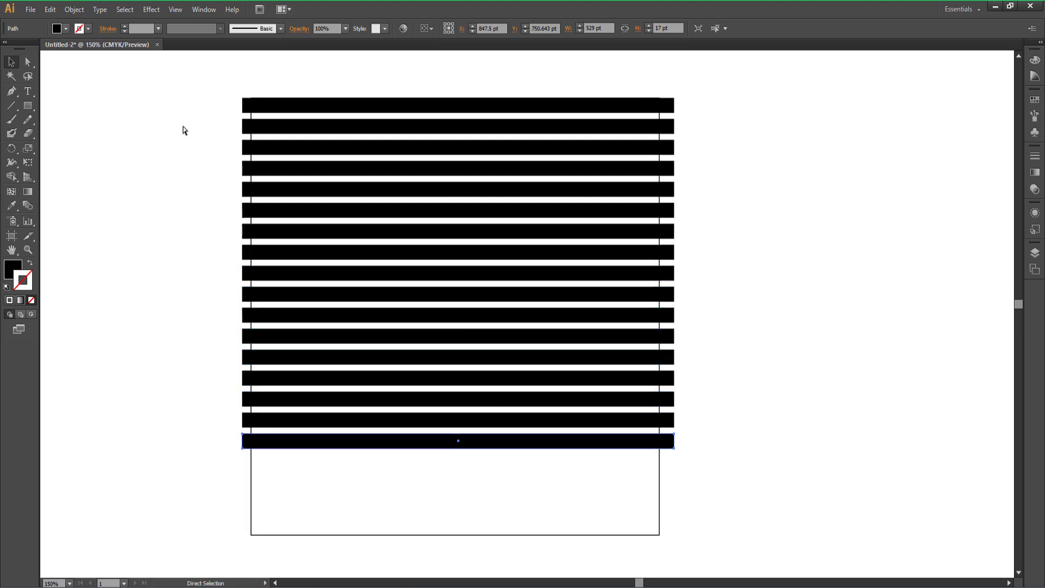
{"action": "key", "text": "ctrl+d"}
{"action": "key", "text": "ctrl+d"}
{"action": "key", "text": "ctrl+d"}
{"action": "key", "text": "ctrl+d"}
{"action": "key", "text": "v"}
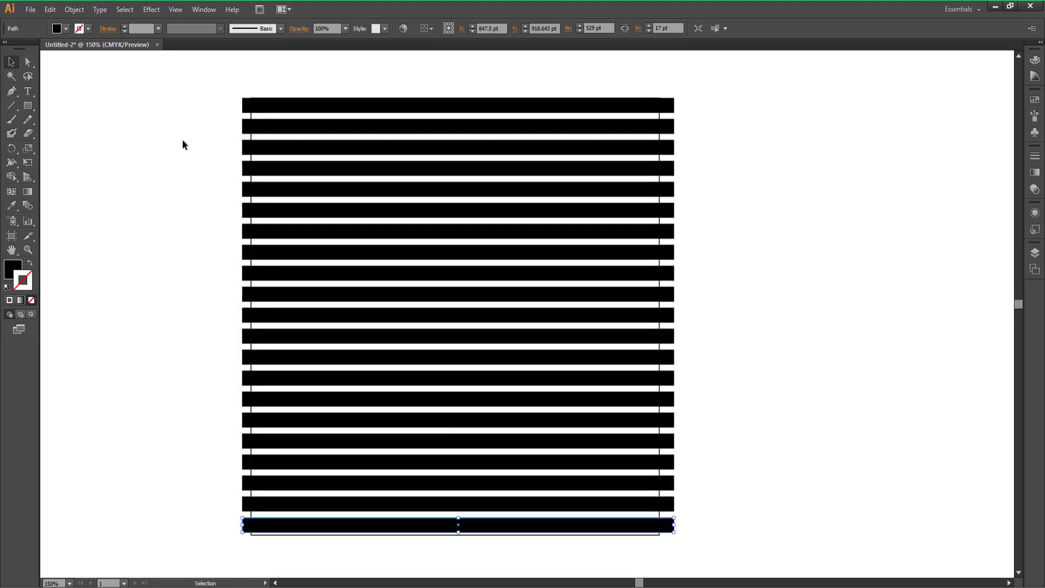
{"action": "left_click_drag", "start_coordinate": [217, 87], "coordinate": [245, 543]}
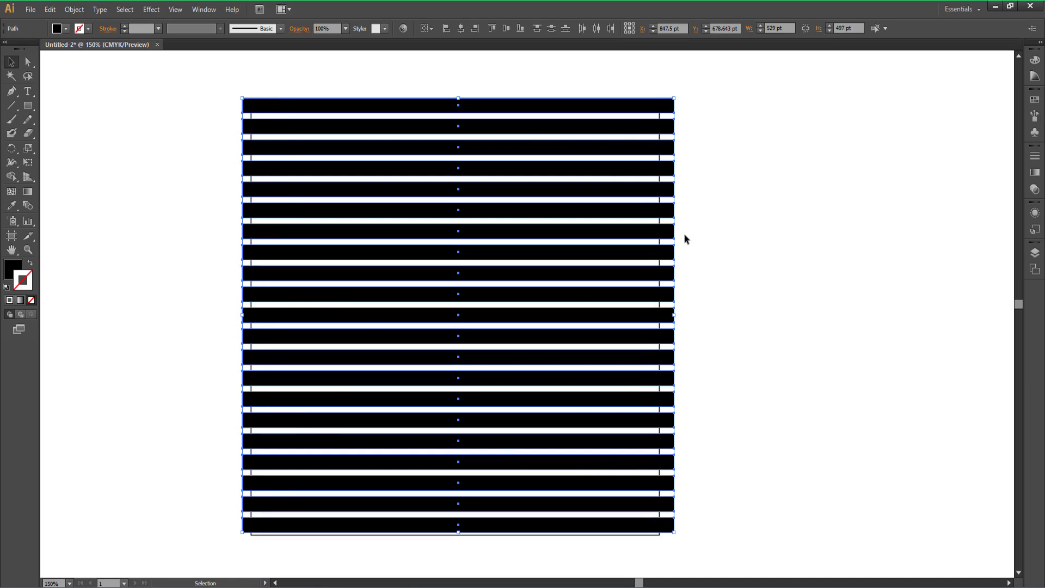
Step: Shorten the stripe group from its bottom handle to about 493 pt so it meets the square's edge
{"action": "key", "text": "ctrl+plus"}
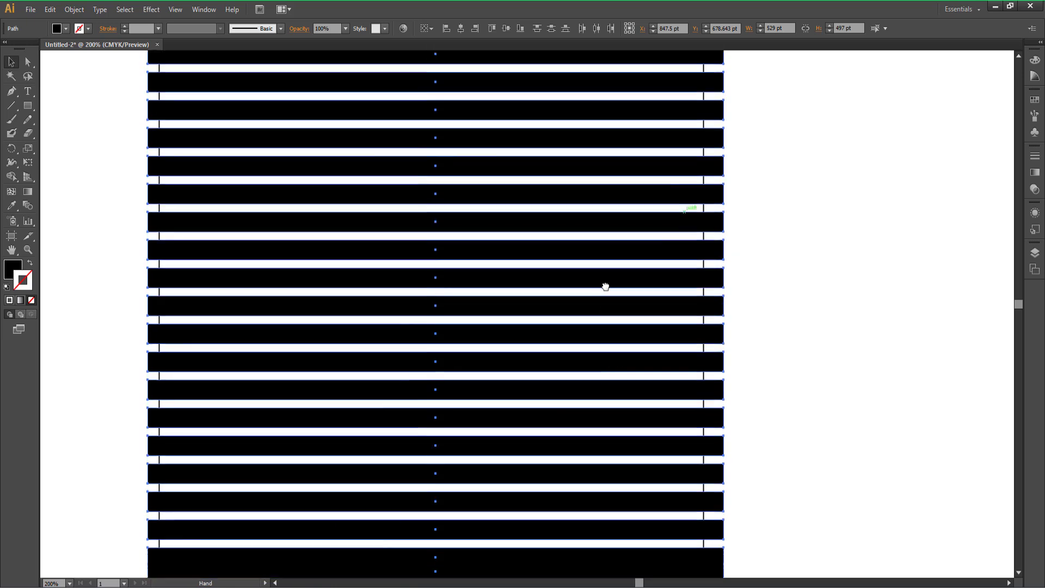
{"action": "left_click_drag", "start_coordinate": [604, 287], "coordinate": [605, 198]}
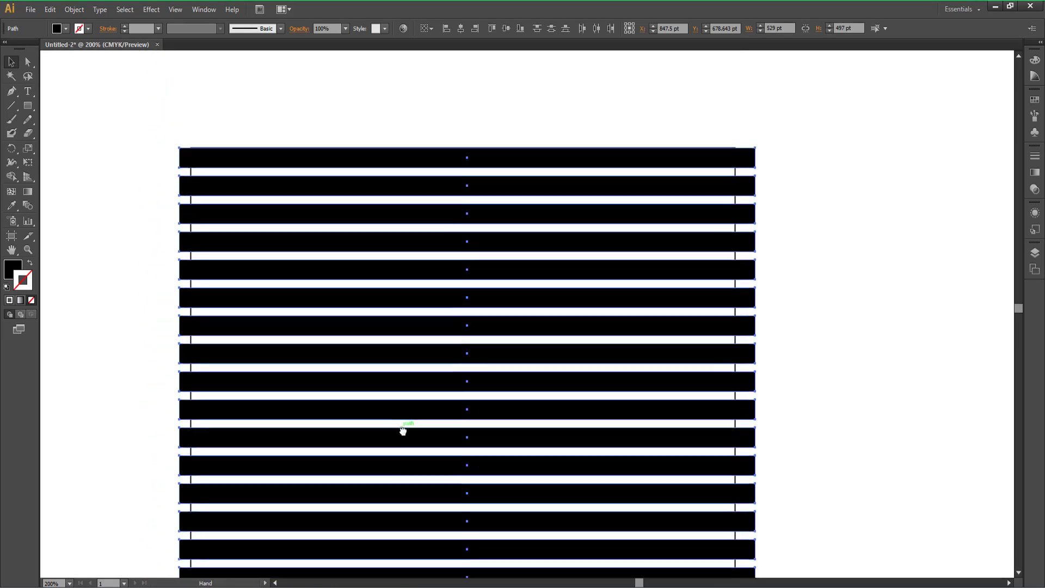
{"action": "left_click_drag", "start_coordinate": [373, 150], "coordinate": [410, 276]}
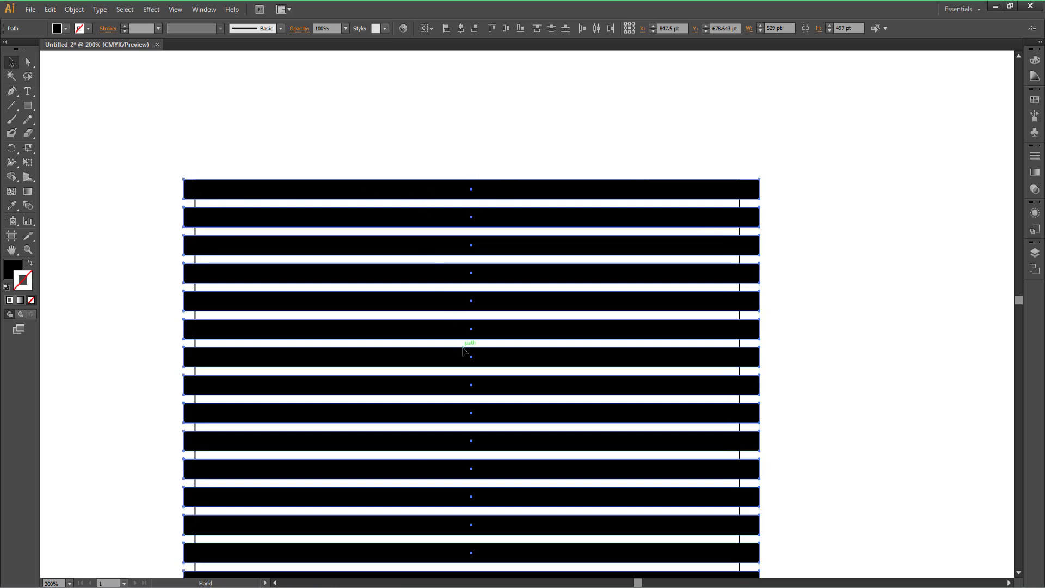
{"action": "scroll", "coordinate": [458, 344], "scroll_direction": "down", "scroll_amount": 3}
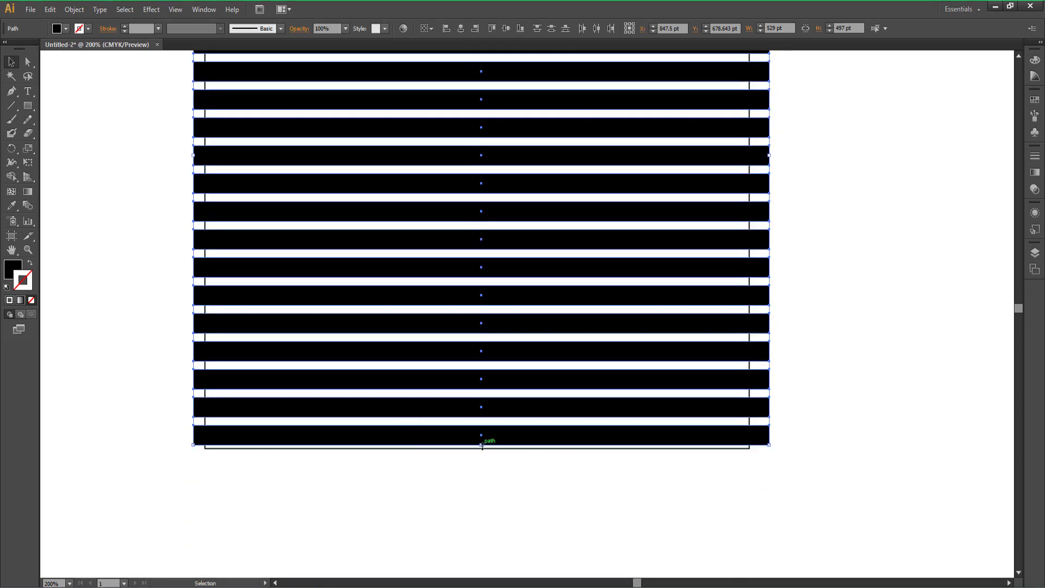
{"action": "left_click_drag", "start_coordinate": [481, 445], "coordinate": [482, 435]}
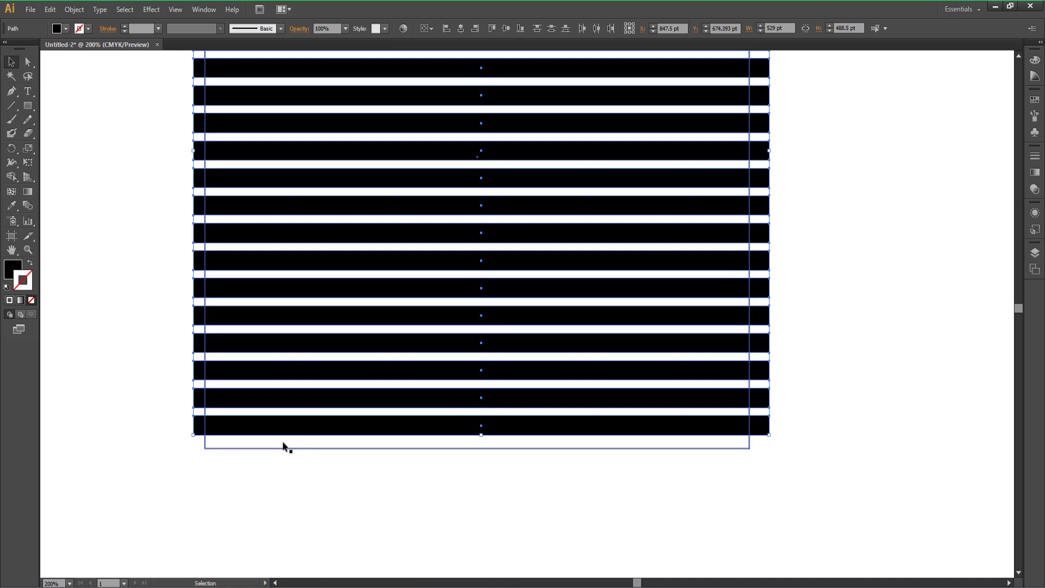
{"action": "left_click", "coordinate": [248, 439], "text": "shift"}
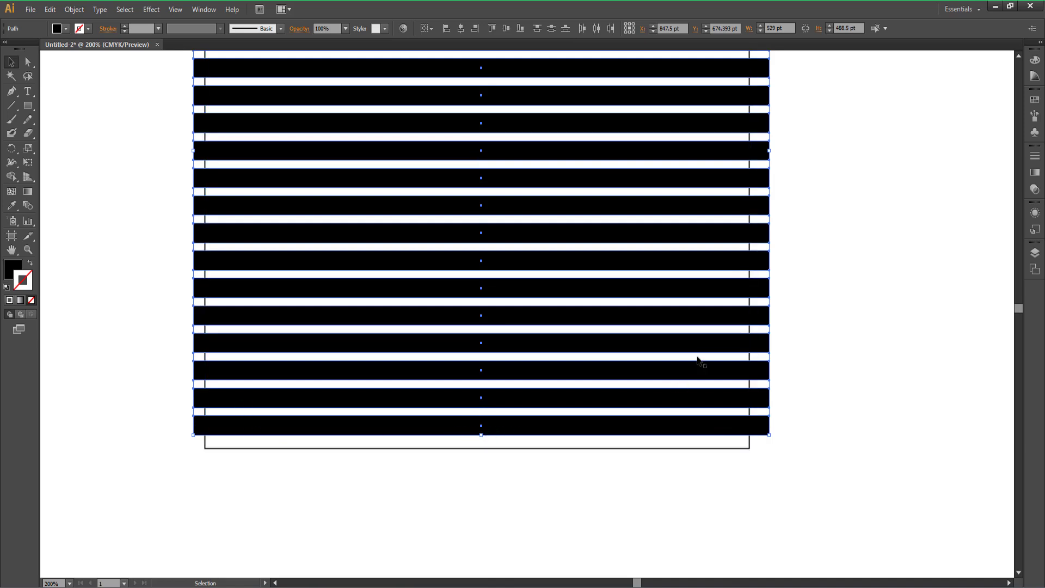
Step: Zoom in to check the stripe edges against the square, then zoom back out to the whole artwork
{"action": "key", "text": "a"}
{"action": "key", "text": "ctrl+equal"}
{"action": "key", "text": "ctrl+equal"}
{"action": "key", "text": "ctrl+equal"}
{"action": "key", "text": "ctrl+equal"}
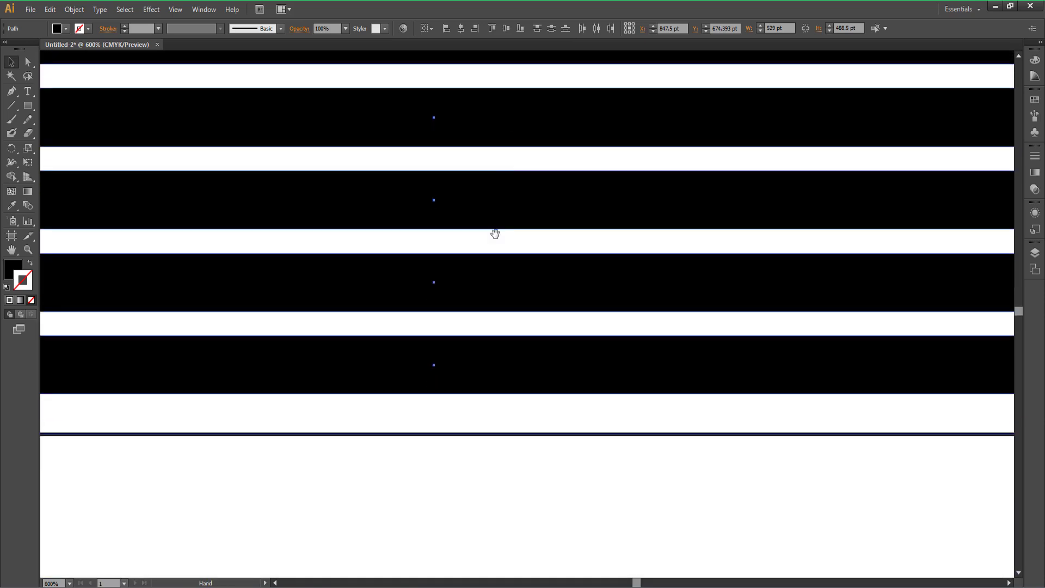
{"action": "mouse_move", "coordinate": [462, 426]}
{"action": "left_mouse_down"}
{"action": "mouse_move", "coordinate": [532, 286]}
{"action": "mouse_move", "coordinate": [502, 291]}
{"action": "mouse_move", "coordinate": [502, 309]}
{"action": "left_mouse_up"}
{"action": "key", "text": "ctrl+minus"}
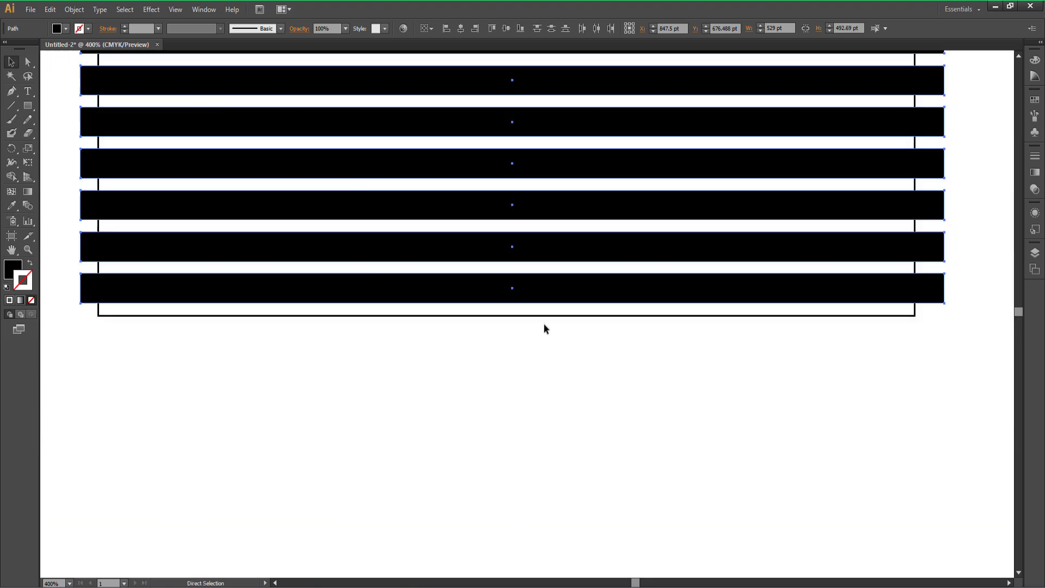
{"action": "key", "text": "ctrl+minus"}
{"action": "key", "text": "ctrl+minus"}
{"action": "key", "text": "ctrl+minus"}
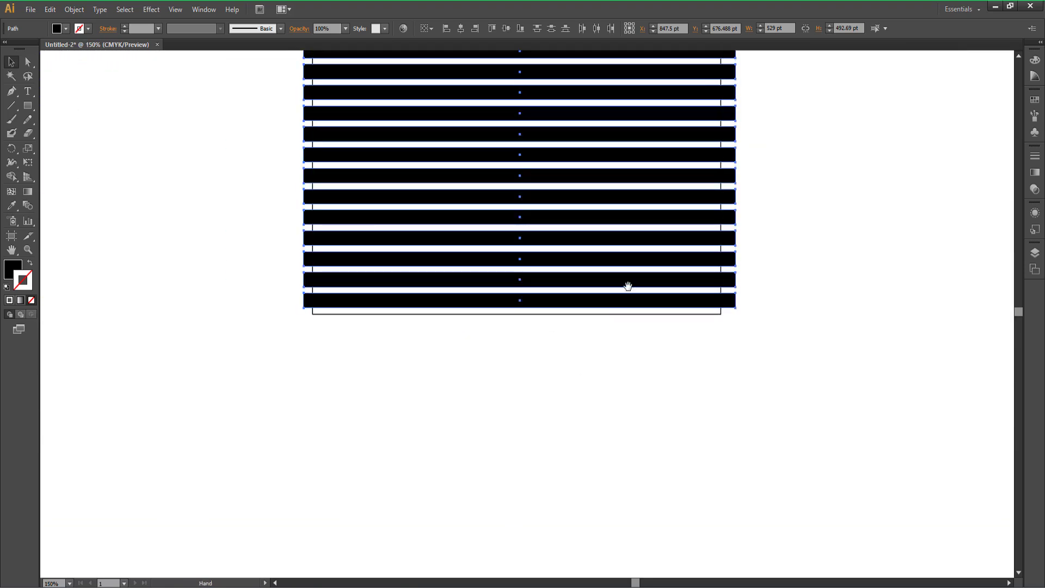
{"action": "left_click_drag", "start_coordinate": [628, 286], "coordinate": [474, 366]}
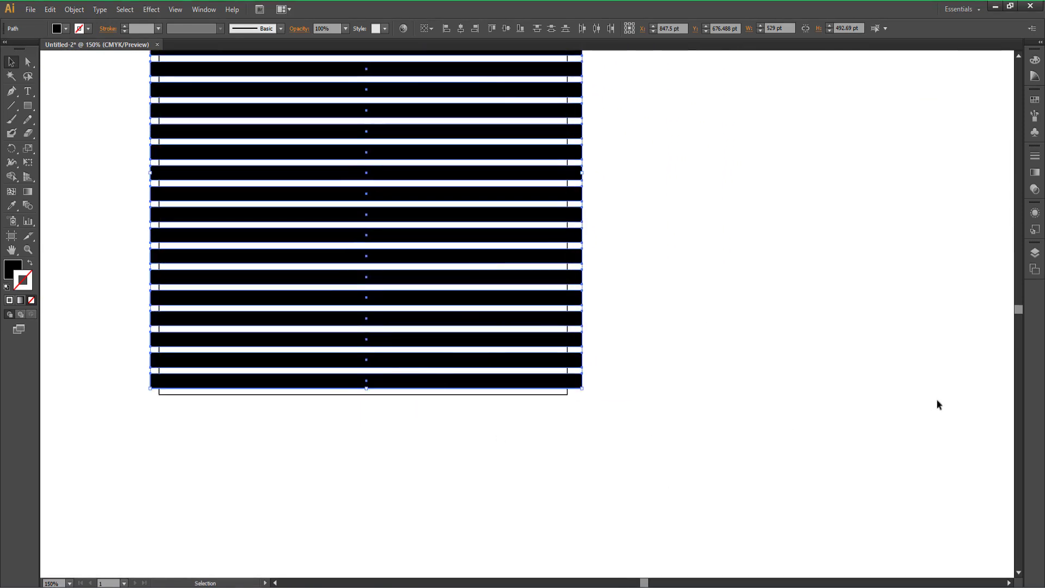
Step: Center the stripe square and start Object > Envelope Distort
{"action": "mouse_move", "coordinate": [643, 248]}
{"action": "left_mouse_down"}
{"action": "mouse_move", "coordinate": [703, 310]}
{"action": "mouse_move", "coordinate": [738, 387]}
{"action": "mouse_move", "coordinate": [730, 354]}
{"action": "left_mouse_up"}
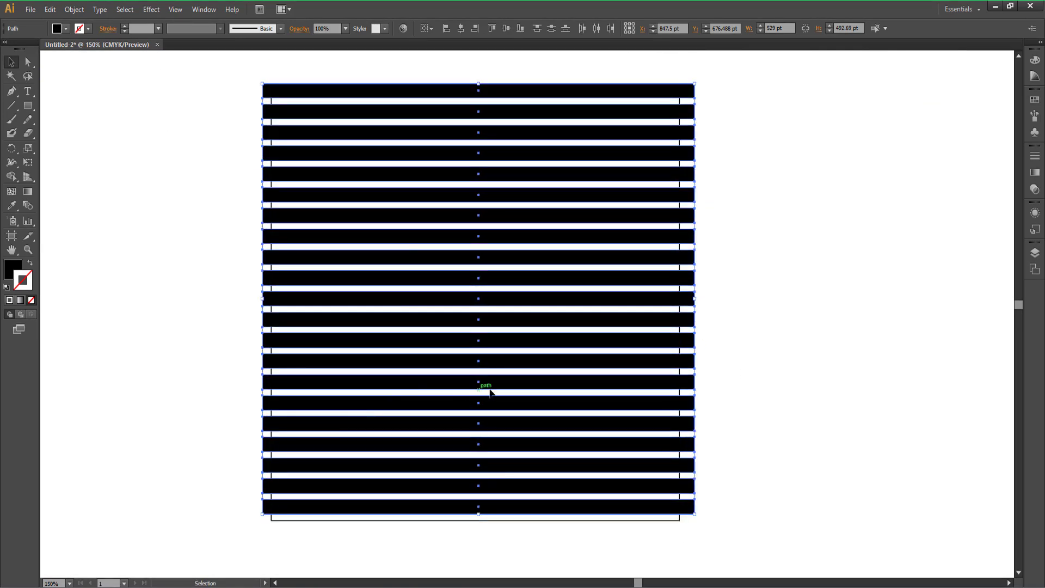
{"action": "left_click", "coordinate": [83, 13]}
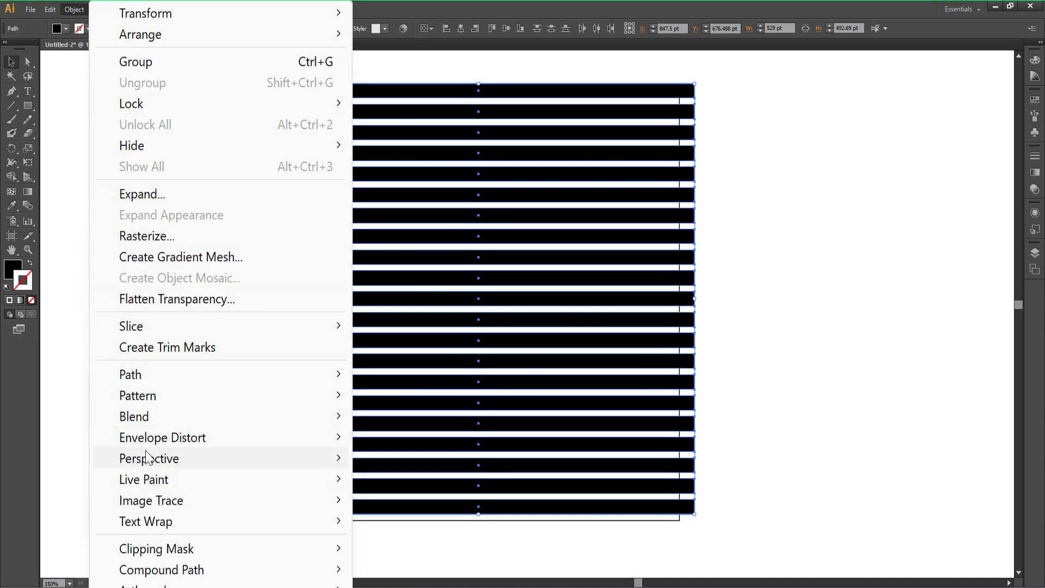
{"action": "mouse_move", "coordinate": [162, 438]}
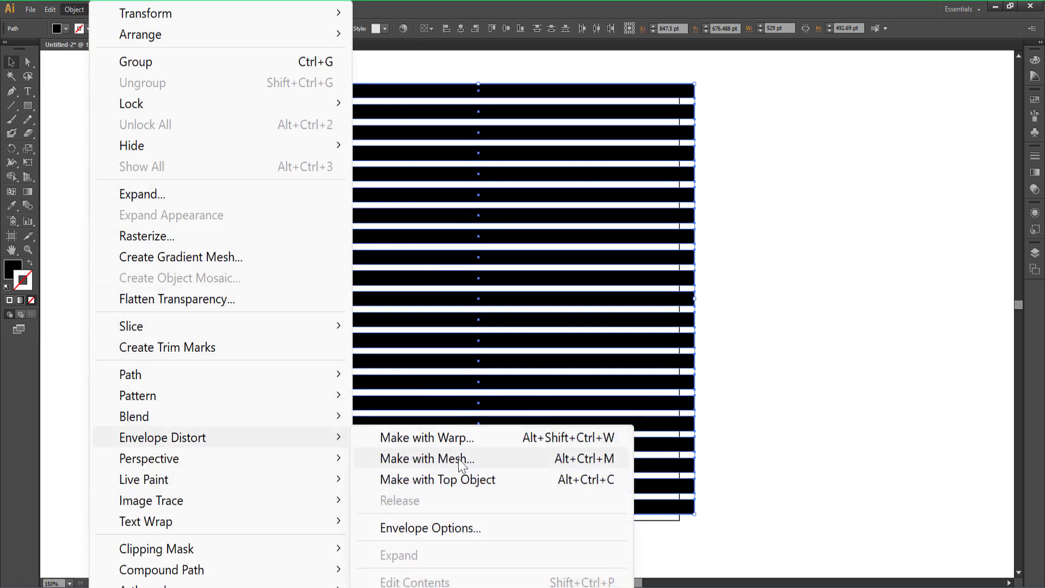
Step: Apply Make with Mesh at 4 rows by 4 columns with Preview on
{"action": "left_click", "coordinate": [463, 462]}
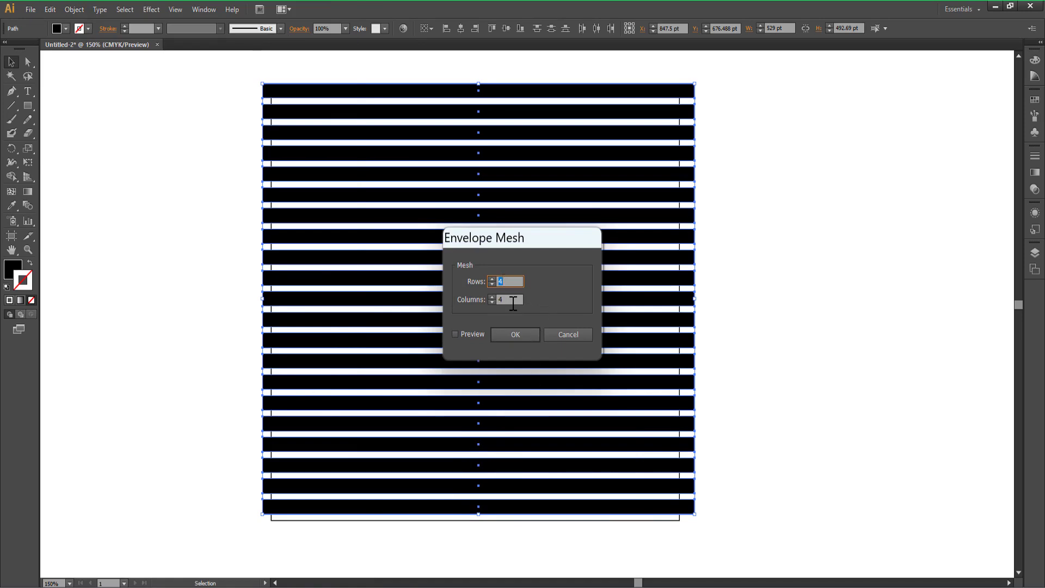
{"action": "left_click", "coordinate": [455, 334]}
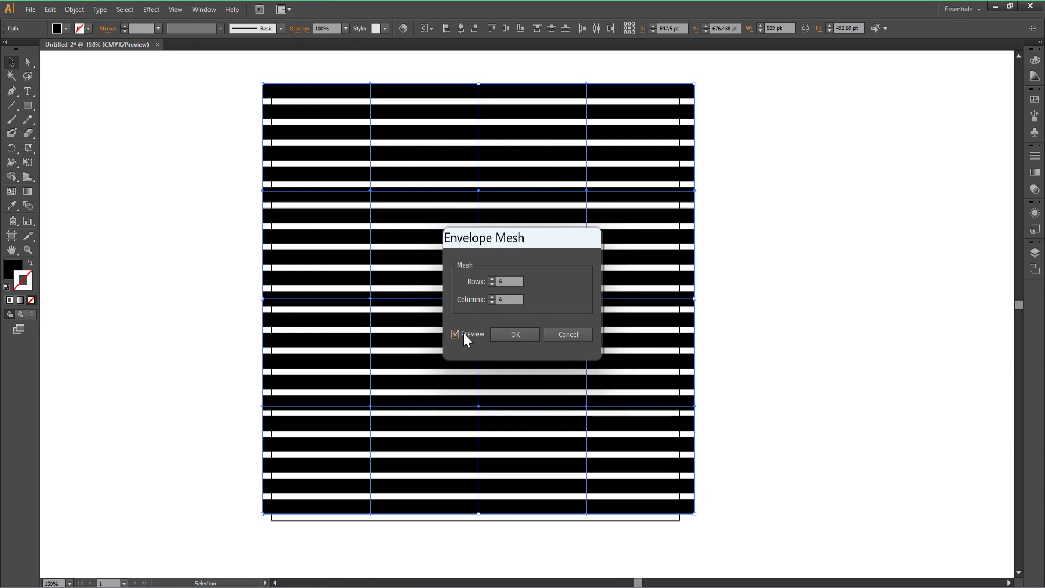
{"action": "left_click", "coordinate": [519, 337]}
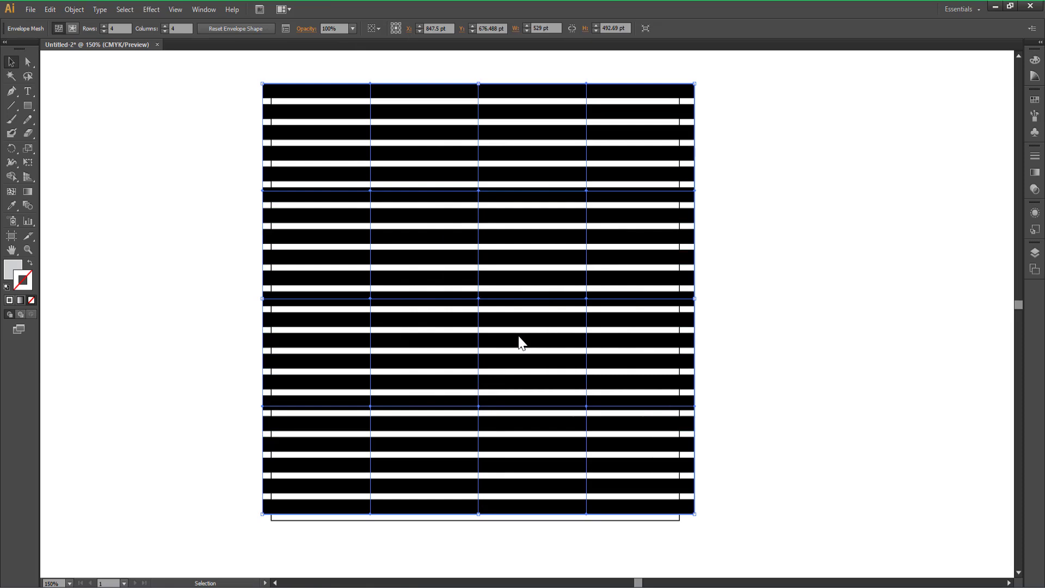
Step: Drag upper mesh points with Direct Selection to bend the top stripes, undoing one move
{"action": "left_click", "coordinate": [29, 63]}
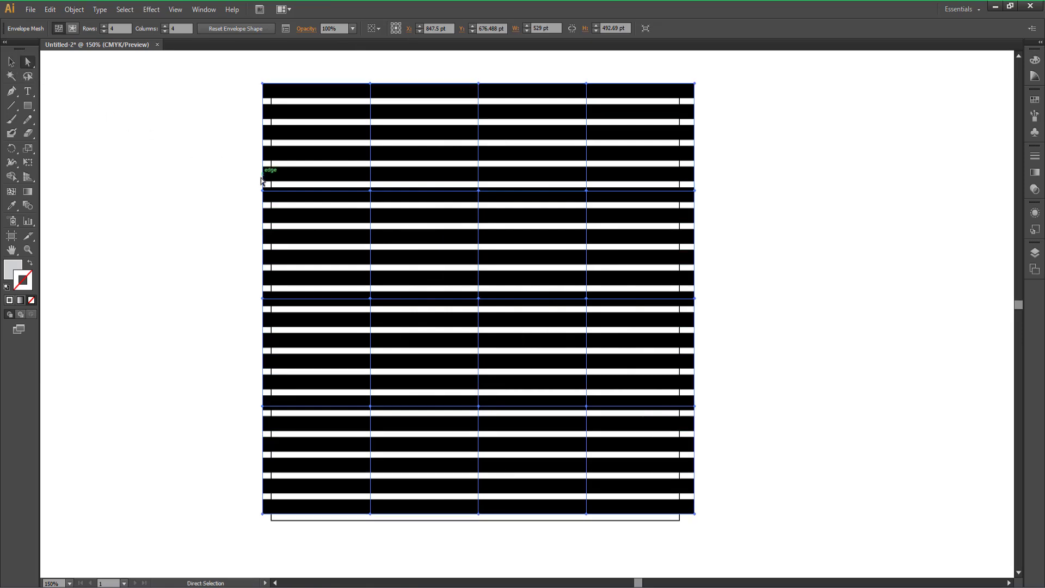
{"action": "left_click", "coordinate": [370, 191]}
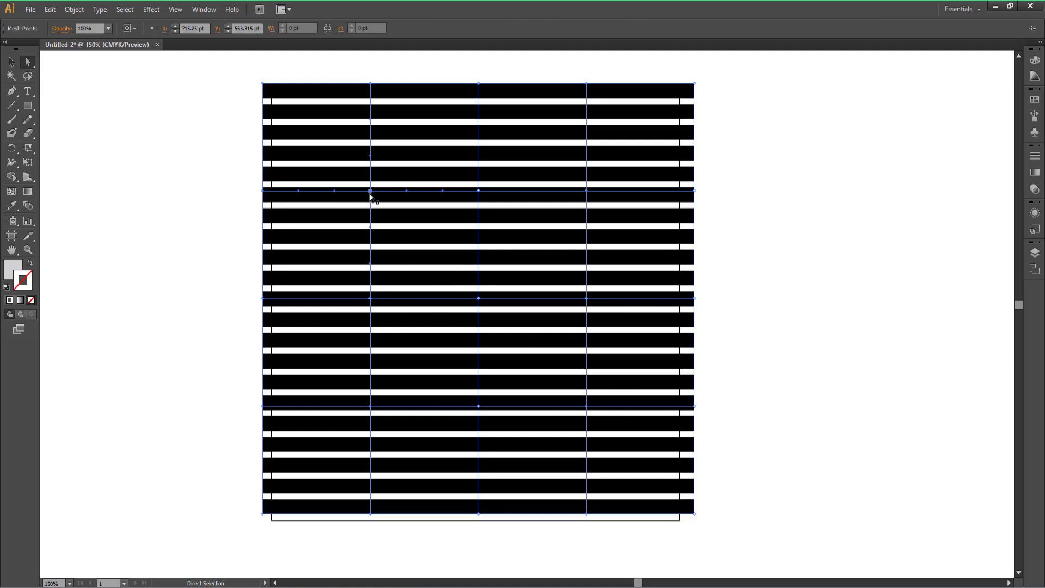
{"action": "left_click_drag", "start_coordinate": [370, 193], "coordinate": [368, 180]}
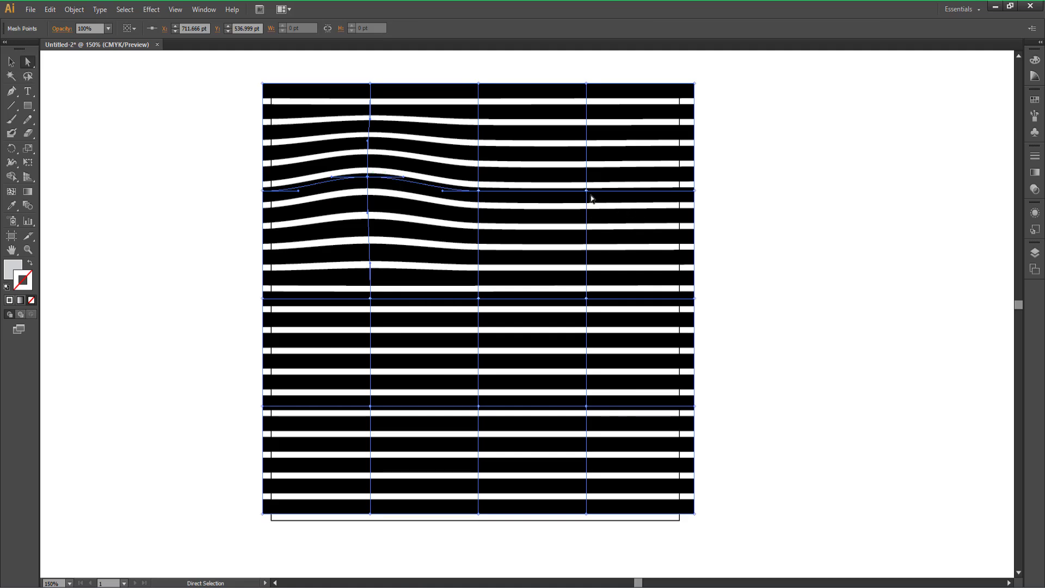
{"action": "left_click_drag", "start_coordinate": [588, 195], "coordinate": [590, 201]}
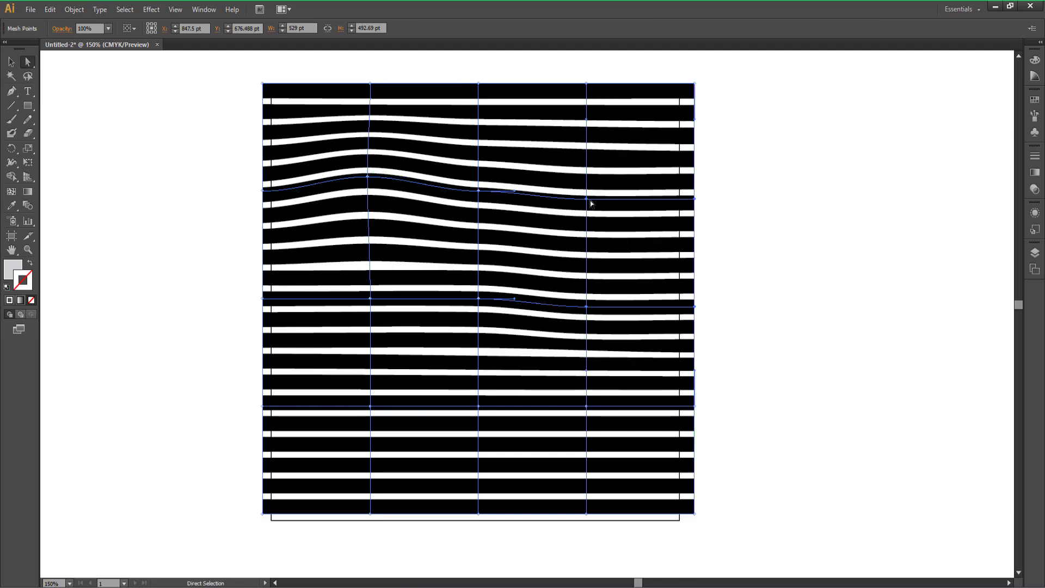
{"action": "key", "text": "ctrl+z"}
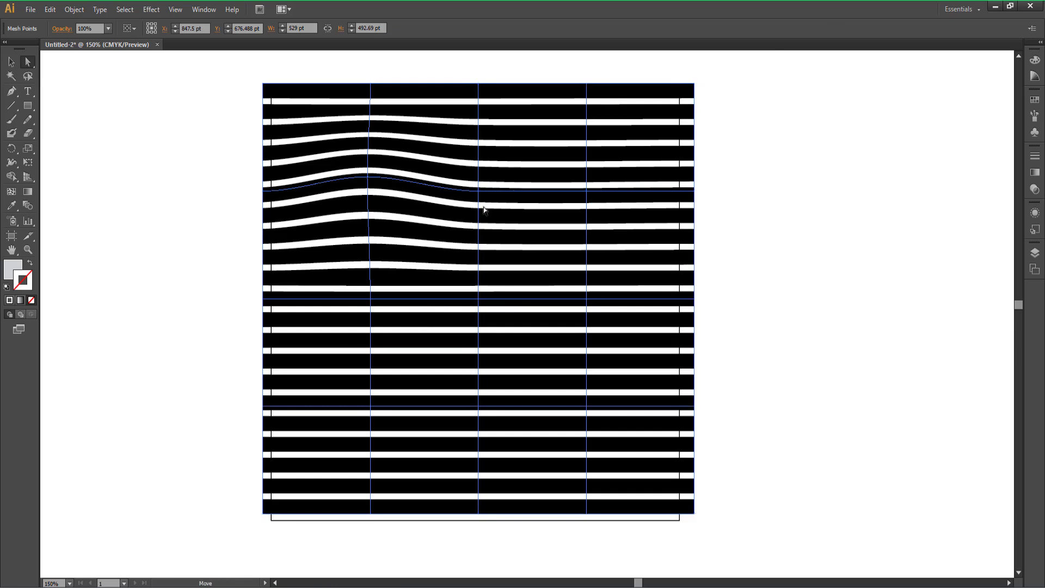
{"action": "left_click_drag", "start_coordinate": [479, 190], "coordinate": [488, 199]}
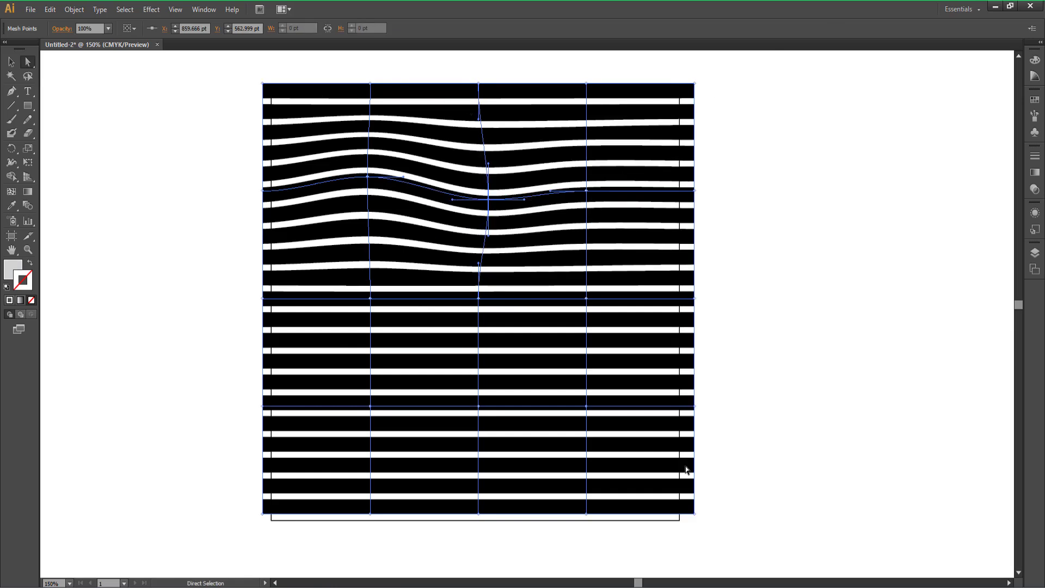
Step: Pull lower and middle mesh points down into a deep central dip, then deselect
{"action": "left_click_drag", "start_coordinate": [479, 406], "coordinate": [472, 411]}
{"action": "left_click_drag", "start_coordinate": [480, 347], "coordinate": [499, 376]}
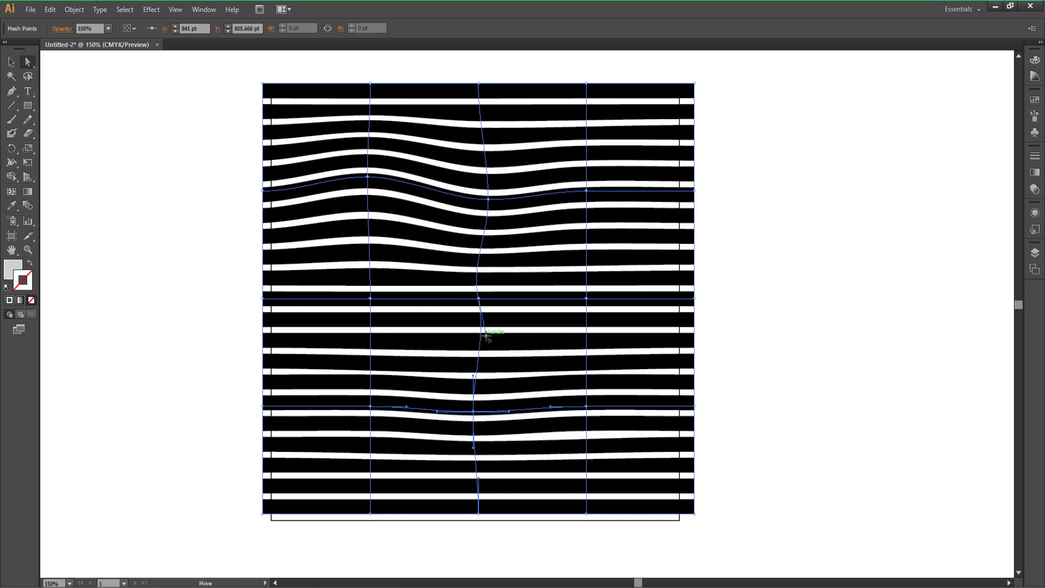
{"action": "left_click_drag", "start_coordinate": [369, 328], "coordinate": [409, 328]}
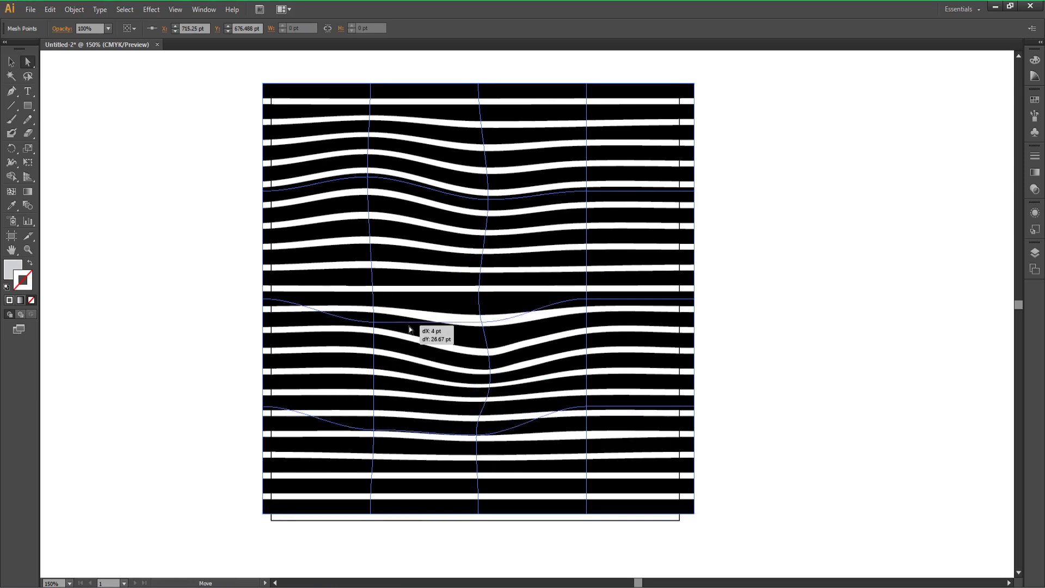
{"action": "mouse_move", "coordinate": [617, 309]}
{"action": "left_mouse_down"}
{"action": "mouse_move", "coordinate": [595, 302]}
{"action": "mouse_move", "coordinate": [627, 313]}
{"action": "left_mouse_up"}
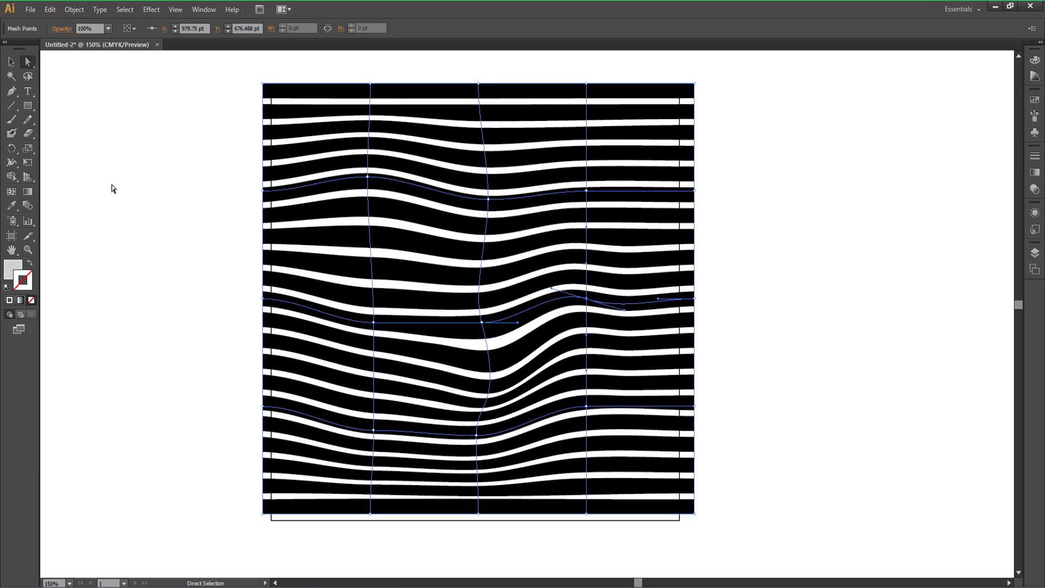
{"action": "left_click", "coordinate": [12, 61]}
Step: Alt-drag a level copy of the wavy tile to the right of the original
{"action": "left_click", "coordinate": [220, 118]}
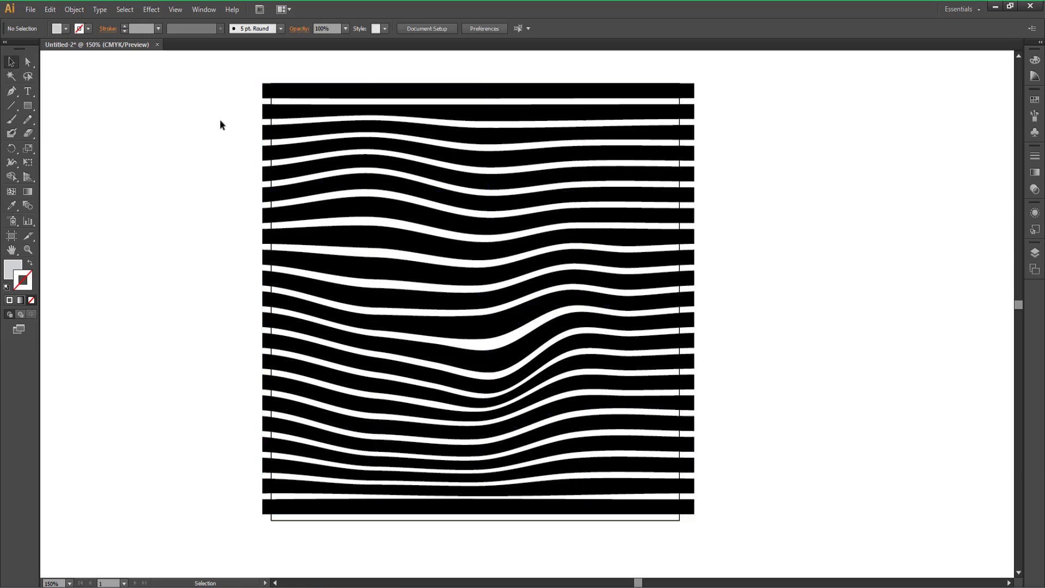
{"action": "left_click", "coordinate": [259, 95]}
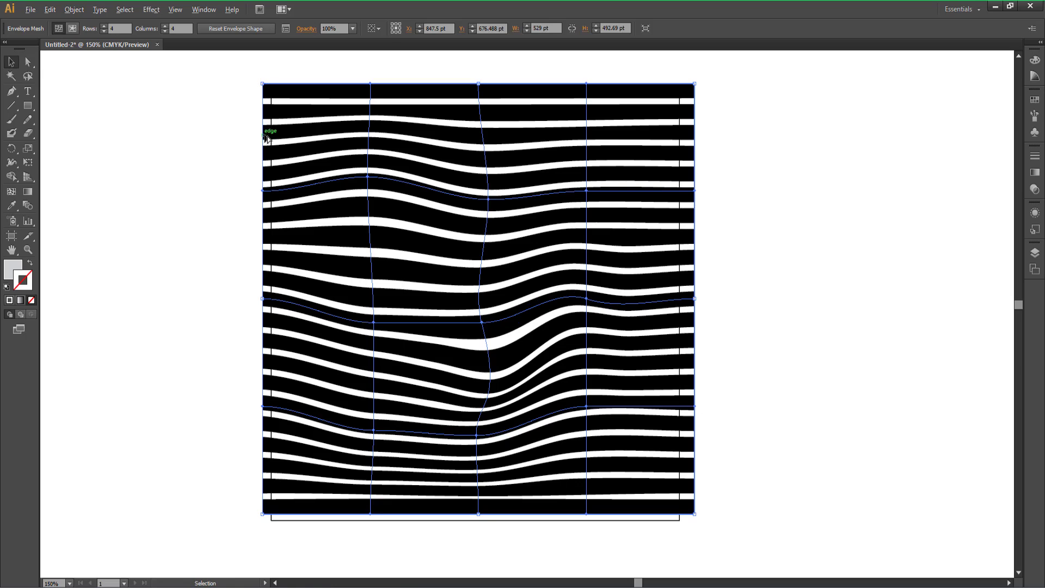
{"action": "left_click_drag", "start_coordinate": [265, 140], "coordinate": [698, 143]}
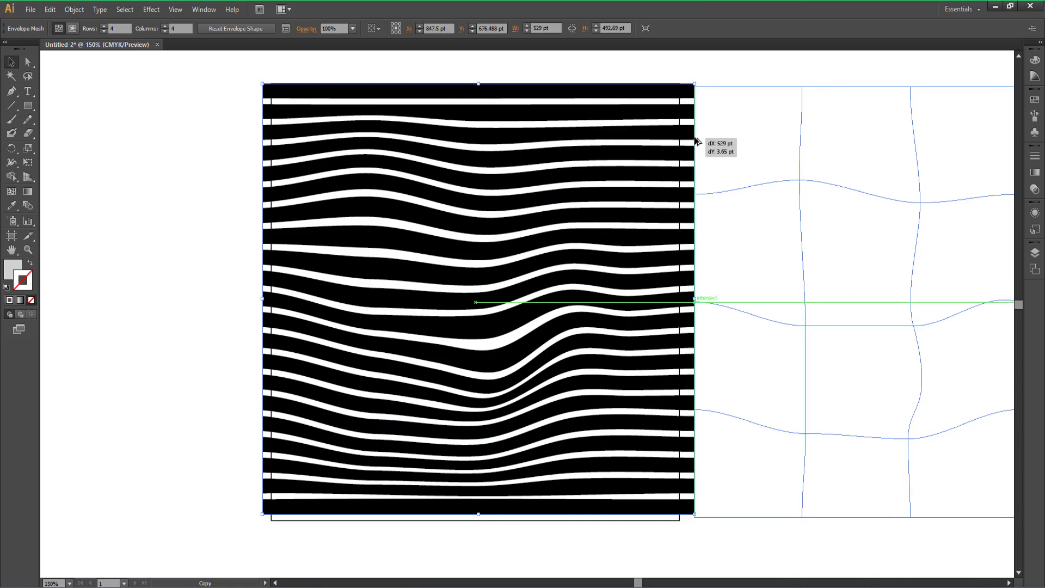
{"action": "mouse_move", "coordinate": [698, 143]}
{"action": "left_mouse_down"}
{"action": "mouse_move", "coordinate": [685, 139]}
{"action": "mouse_move", "coordinate": [695, 139]}
{"action": "left_mouse_up"}
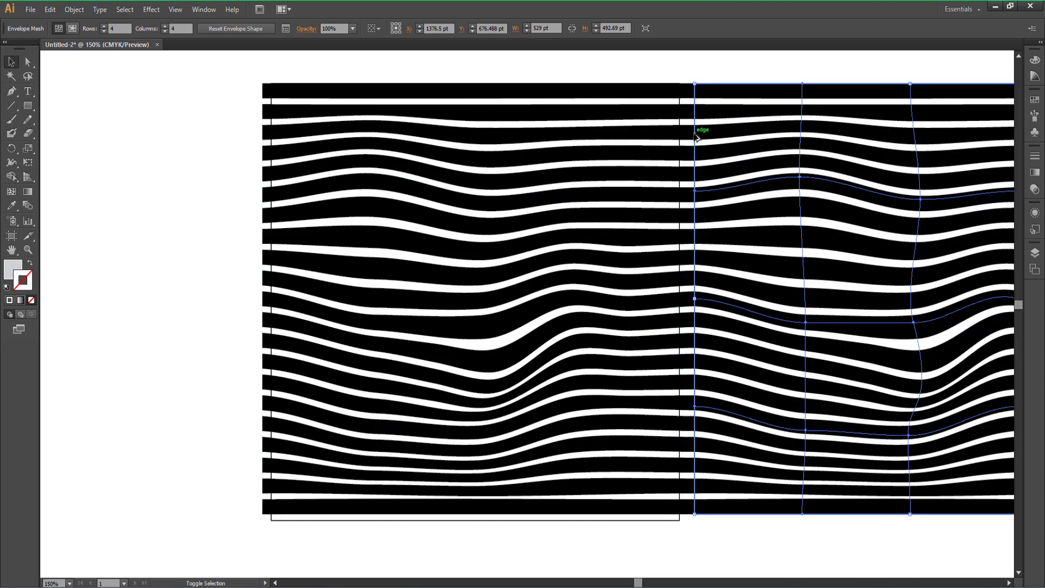
{"action": "key", "text": "ctrl+shift+a"}
Step: Undo and redo to settle the copy, then pan to show both tiles fully
{"action": "key", "text": "ctrl+z"}
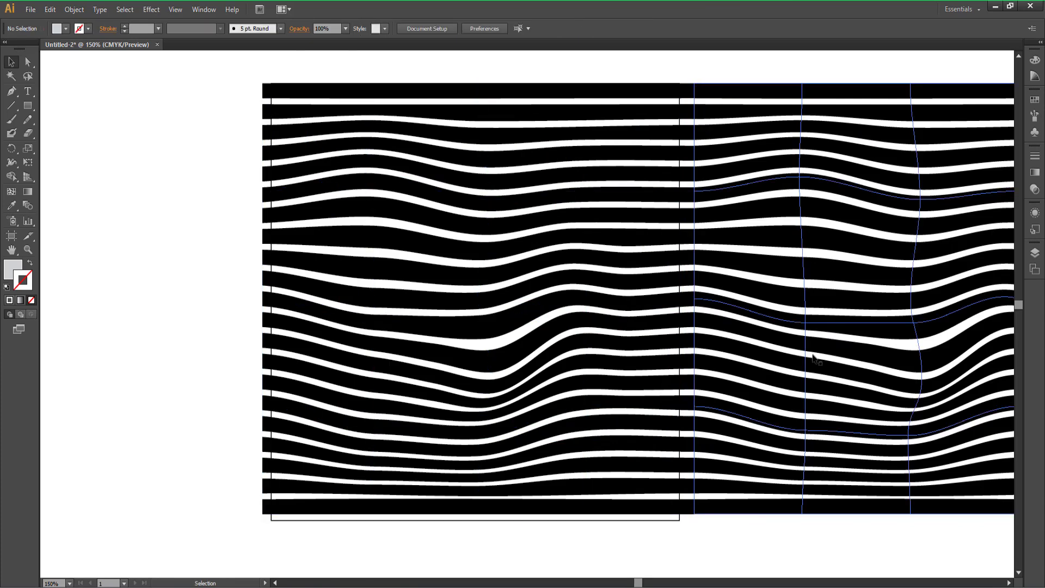
{"action": "key", "text": "ctrl+z"}
{"action": "key", "text": "ctrl+shift+z"}
{"action": "key", "text": "ctrl+shift+z"}
{"action": "key", "text": "ctrl+z"}
{"action": "key", "text": "ctrl+shift+z"}
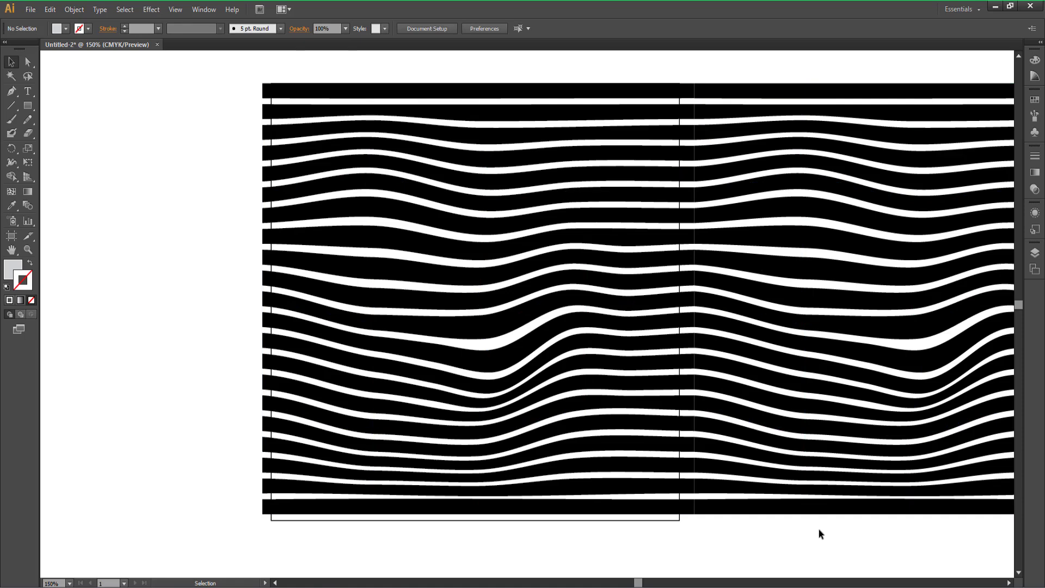
{"action": "left_click", "coordinate": [805, 413]}
{"action": "left_click_drag", "start_coordinate": [805, 412], "coordinate": [611, 448]}
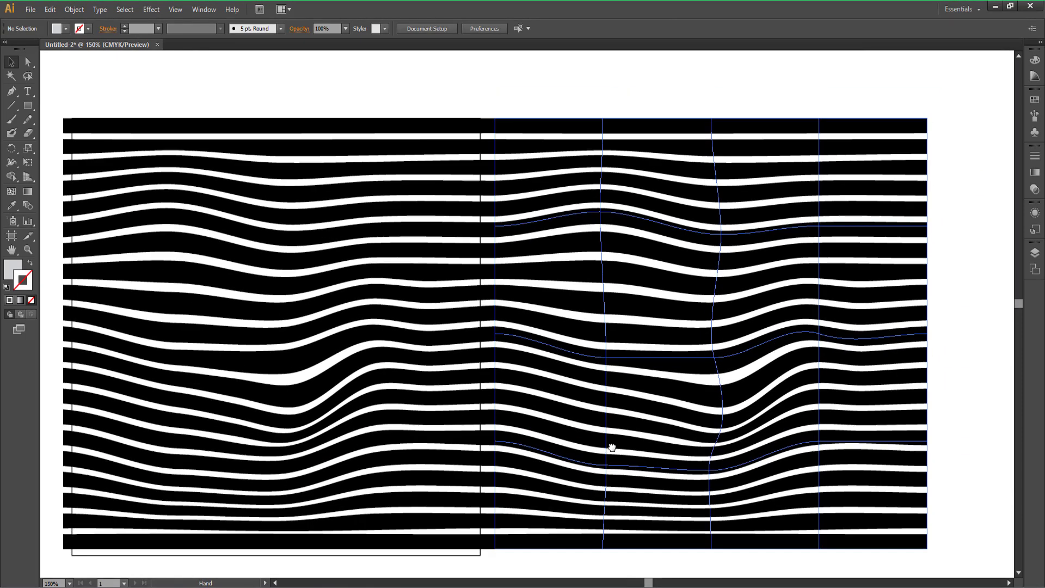
Step: Select both tiles with Shift-click, ready to copy them downward
{"action": "left_click", "coordinate": [522, 104]}
{"action": "left_click", "coordinate": [630, 136]}
{"action": "left_click", "coordinate": [609, 131]}
{"action": "left_click", "coordinate": [427, 129], "text": "shift"}
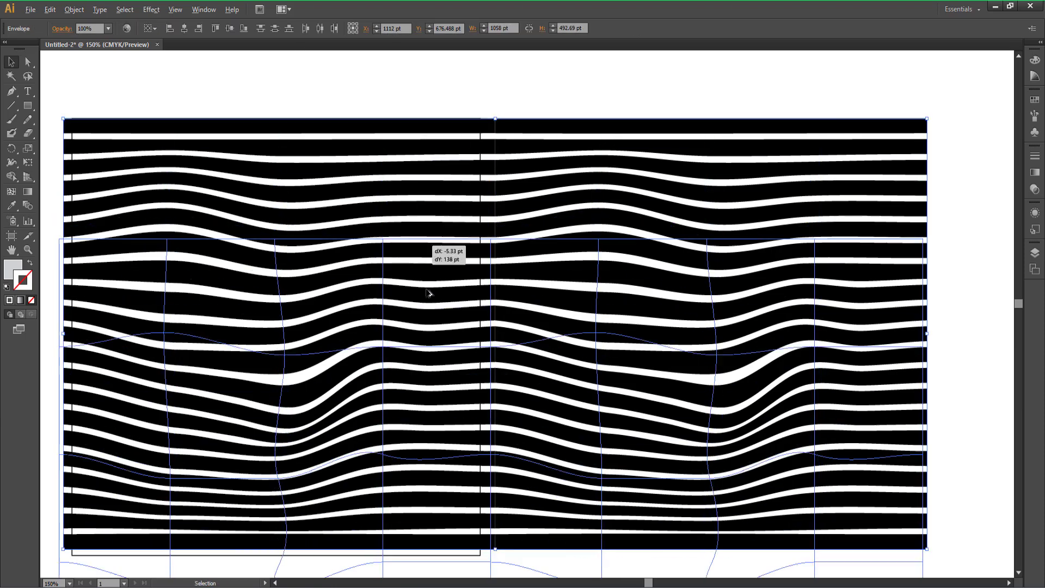
{"action": "left_click_drag", "start_coordinate": [427, 129], "coordinate": [432, 575]}
{"action": "scroll", "coordinate": [553, 293], "scroll_direction": "down", "scroll_amount": 1}
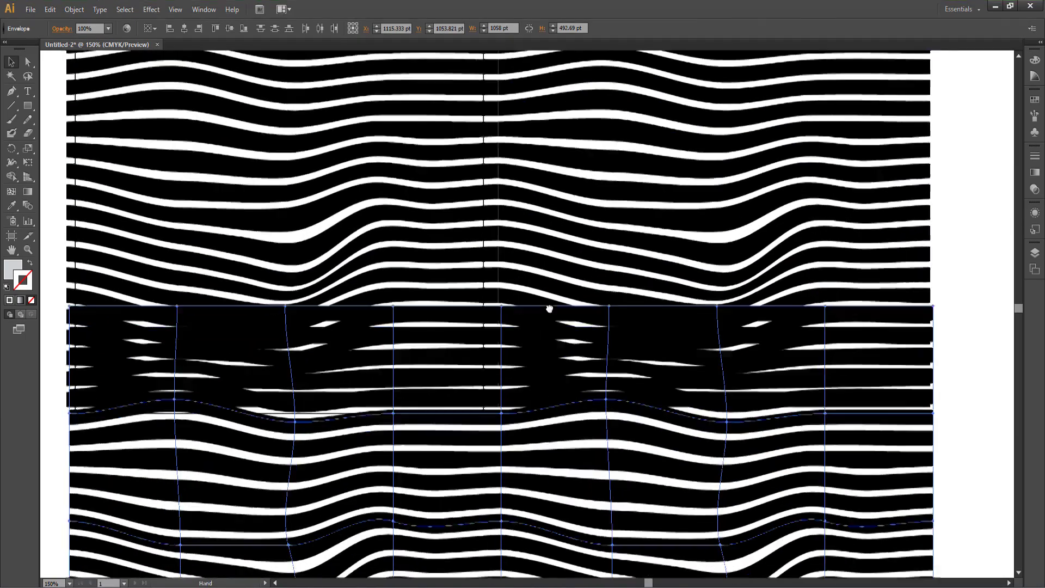
{"action": "scroll", "coordinate": [531, 261], "scroll_direction": "down", "scroll_amount": 3}
{"action": "scroll", "coordinate": [507, 217], "scroll_direction": "left", "scroll_amount": 1}
Step: Butt the copied tile pair snugly below the originals to form a two-by-two repeat and zoom out to view it
{"action": "left_click_drag", "start_coordinate": [441, 256], "coordinate": [433, 400]}
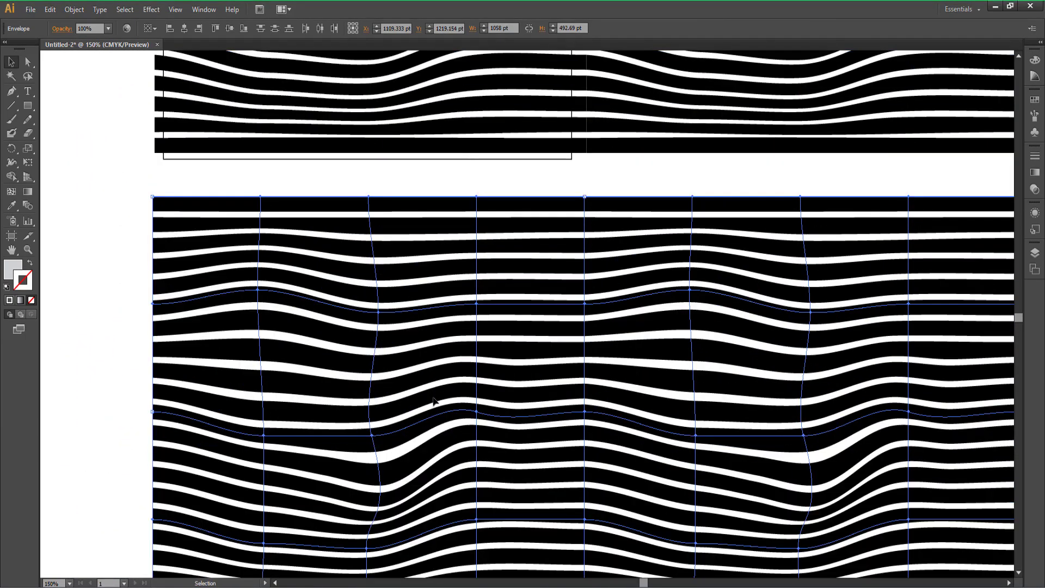
{"action": "left_click_drag", "start_coordinate": [249, 229], "coordinate": [252, 177]}
{"action": "key", "text": "ctrl+minus"}
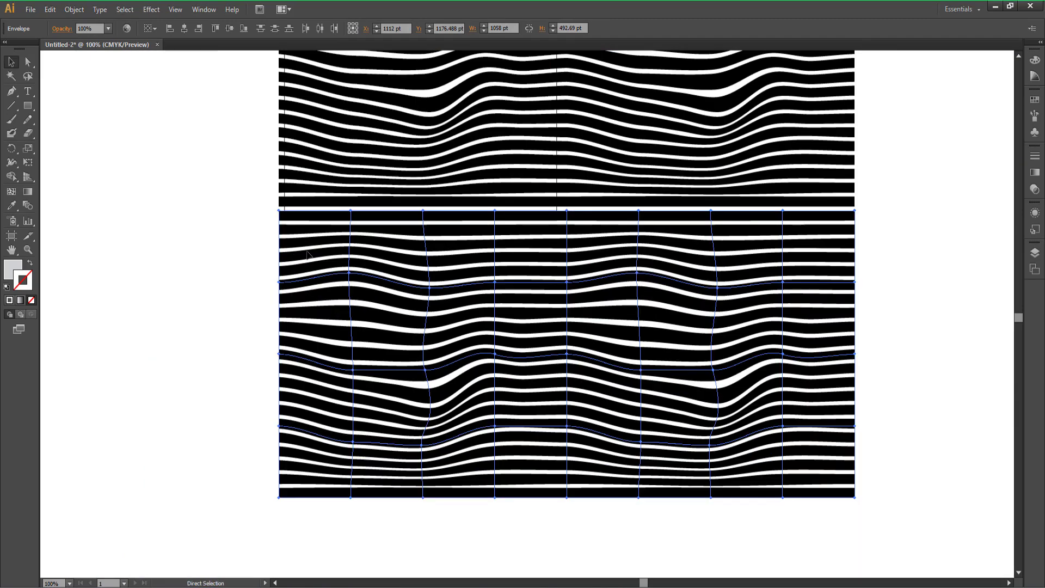
{"action": "left_click", "coordinate": [935, 214]}
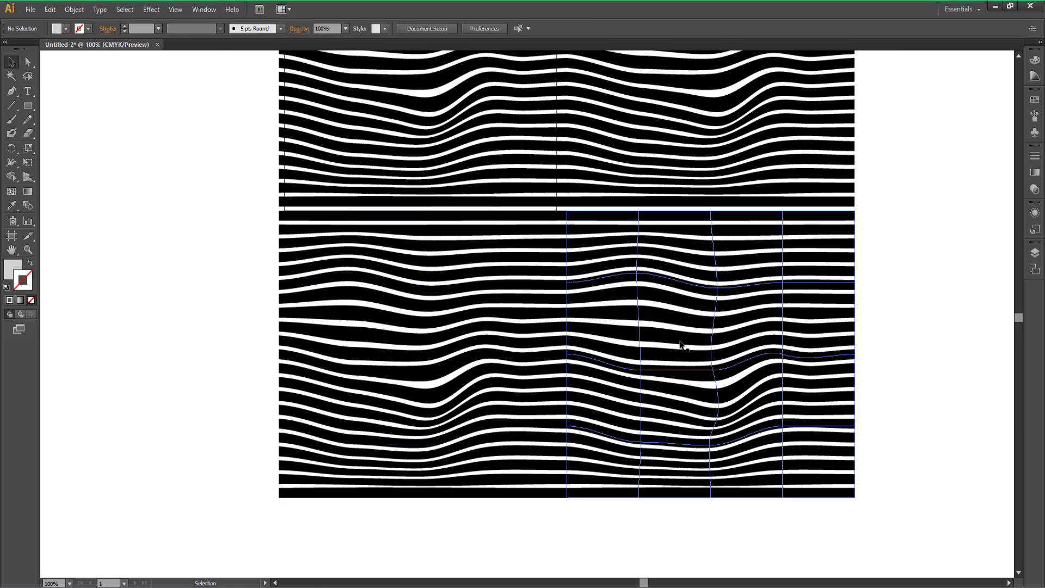
{"action": "scroll", "coordinate": [924, 368], "scroll_direction": "up", "scroll_amount": 3}
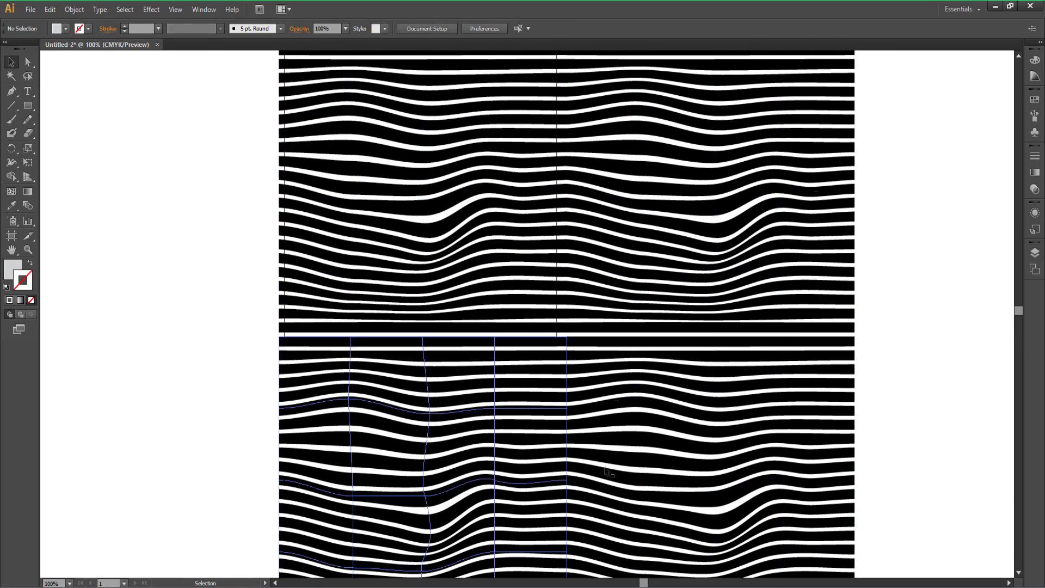
{"action": "scroll", "coordinate": [938, 357], "scroll_direction": "up", "scroll_amount": 2}
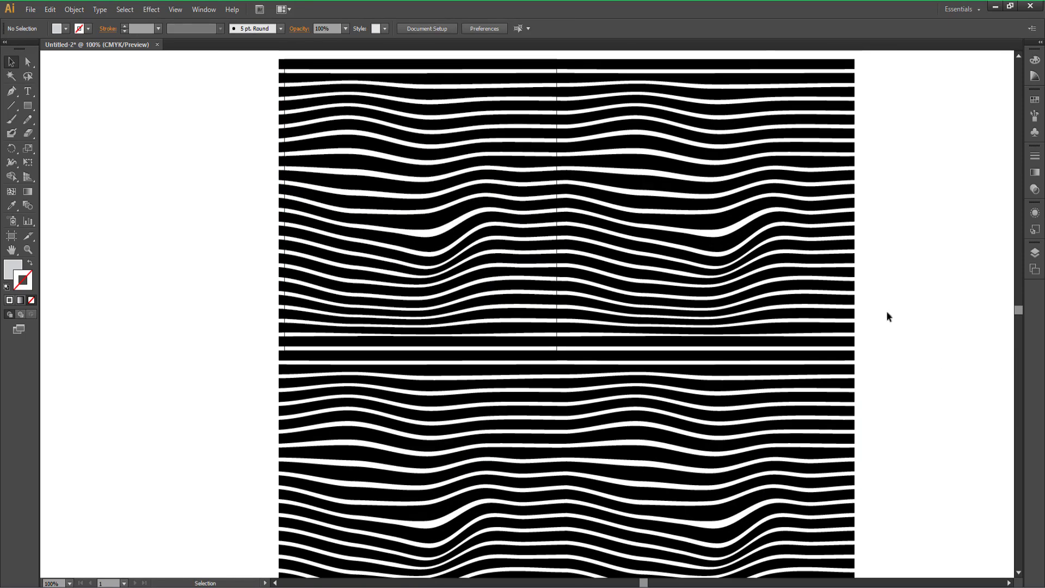
{"action": "left_click", "coordinate": [822, 250]}
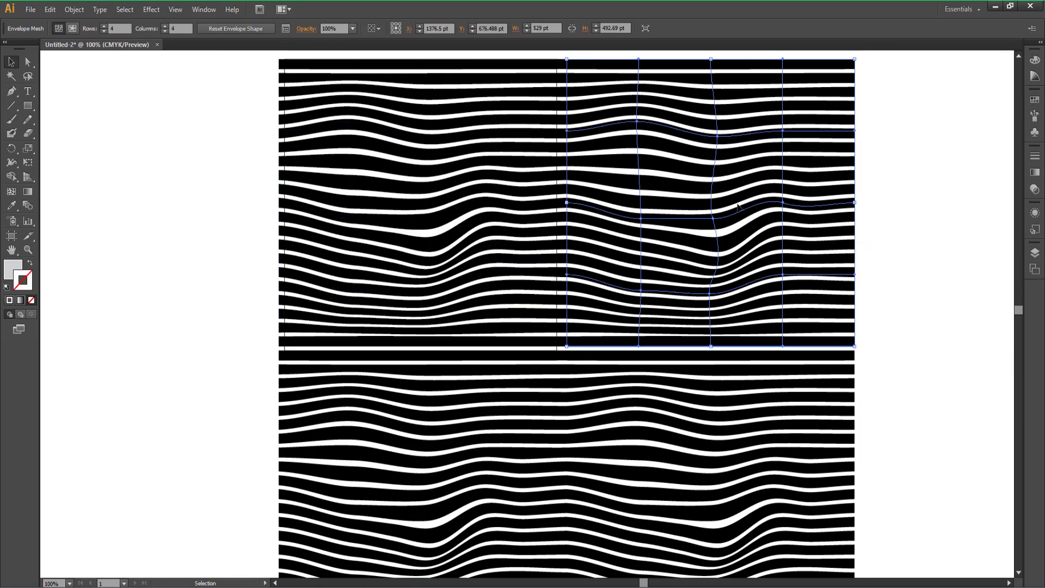
Step: Delete the upper-right, lower-right and lower-left tile copies, keeping only the original tile
{"action": "key", "text": "Delete"}
{"action": "left_click", "coordinate": [735, 408]}
{"action": "key", "text": "Delete"}
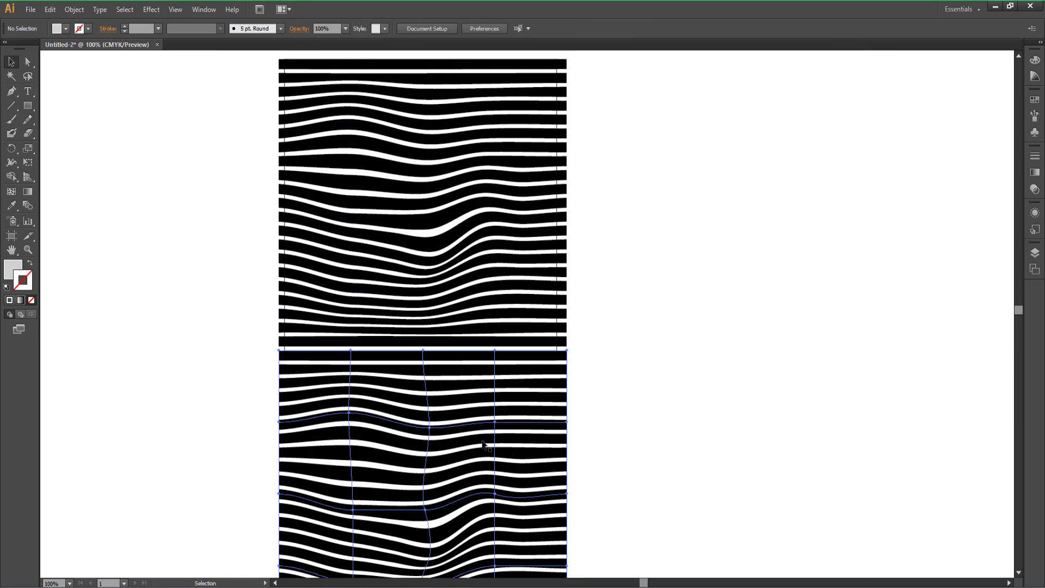
{"action": "left_click", "coordinate": [483, 442]}
{"action": "key", "text": "Delete"}
{"action": "scroll", "coordinate": [500, 437], "scroll_direction": "up", "scroll_amount": 2}
{"action": "scroll", "coordinate": [518, 432], "scroll_direction": "up", "scroll_amount": 2}
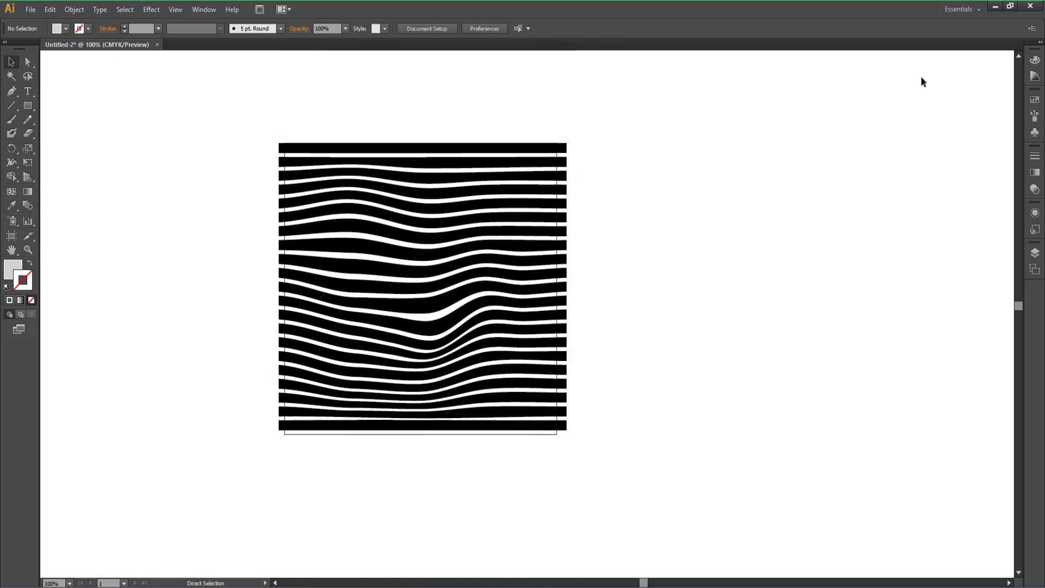
Step: Zoom in and pan across the remaining tile to inspect its edges
{"action": "key", "text": "ctrl+equal"}
{"action": "key", "text": "ctrl+equal"}
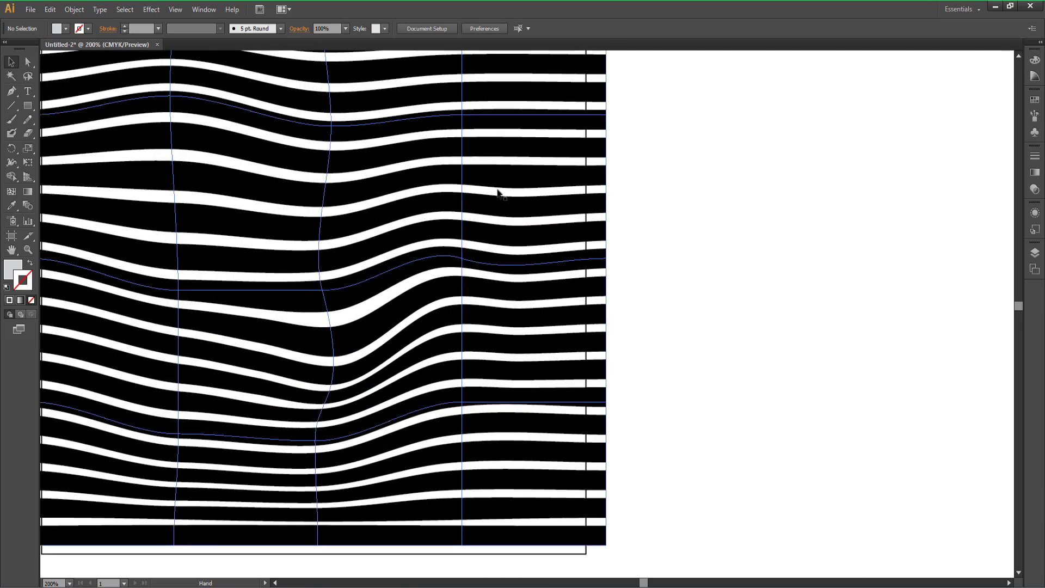
{"action": "left_click_drag", "start_coordinate": [496, 191], "coordinate": [701, 221]}
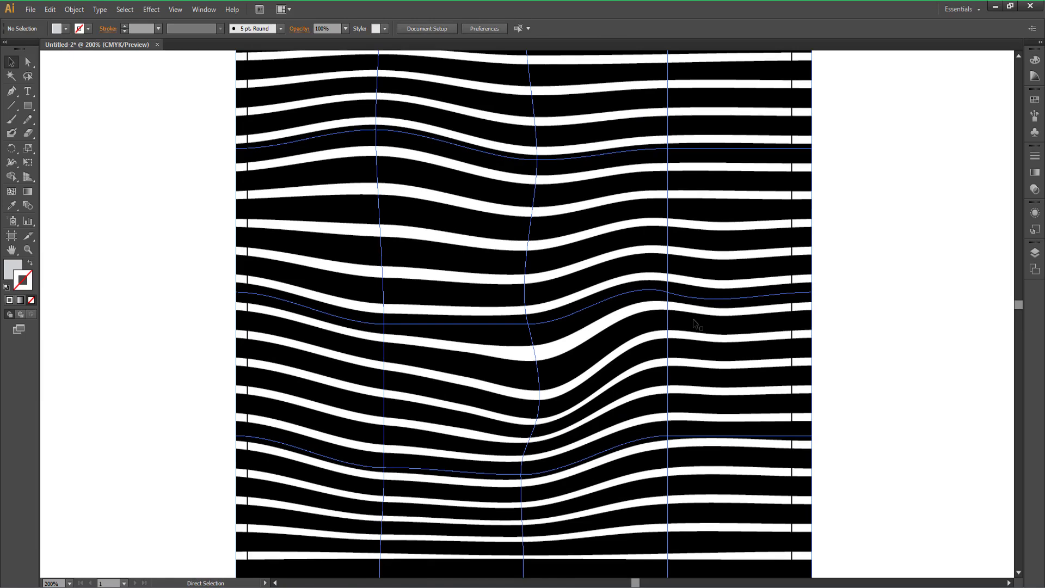
{"action": "key", "text": "ctrl+minus"}
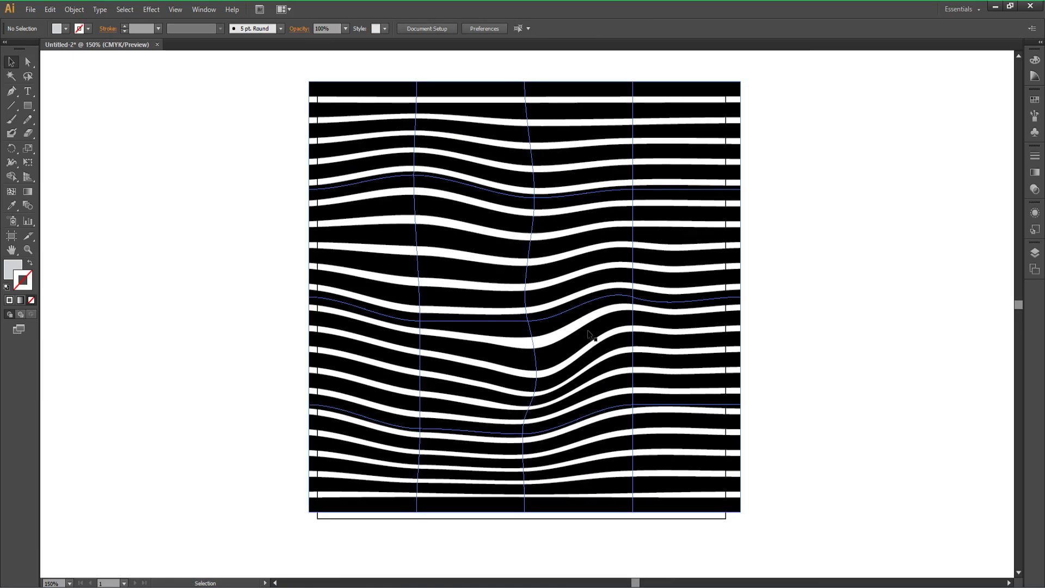
Step: Pull the warped stripes' side handles in so they are exactly 500 pt wide
{"action": "left_click", "coordinate": [323, 520]}
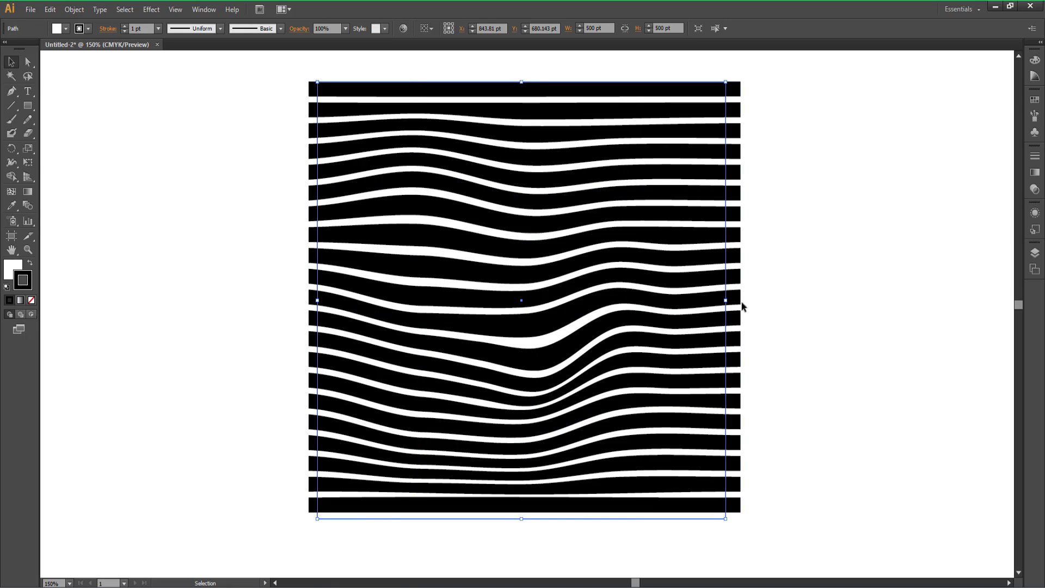
{"action": "left_click_drag", "start_coordinate": [744, 299], "coordinate": [727, 300]}
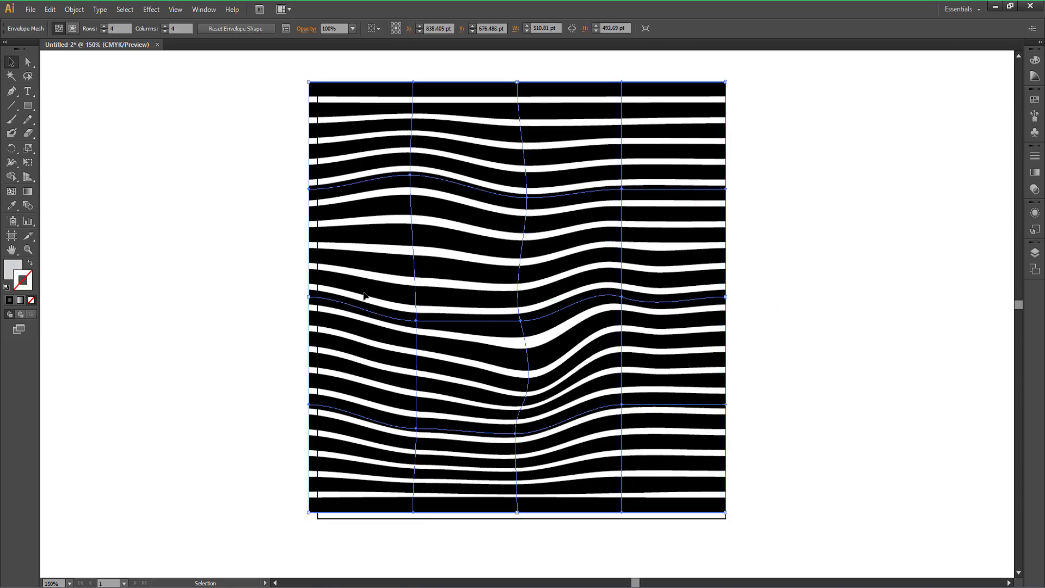
{"action": "left_click_drag", "start_coordinate": [309, 296], "coordinate": [317, 297]}
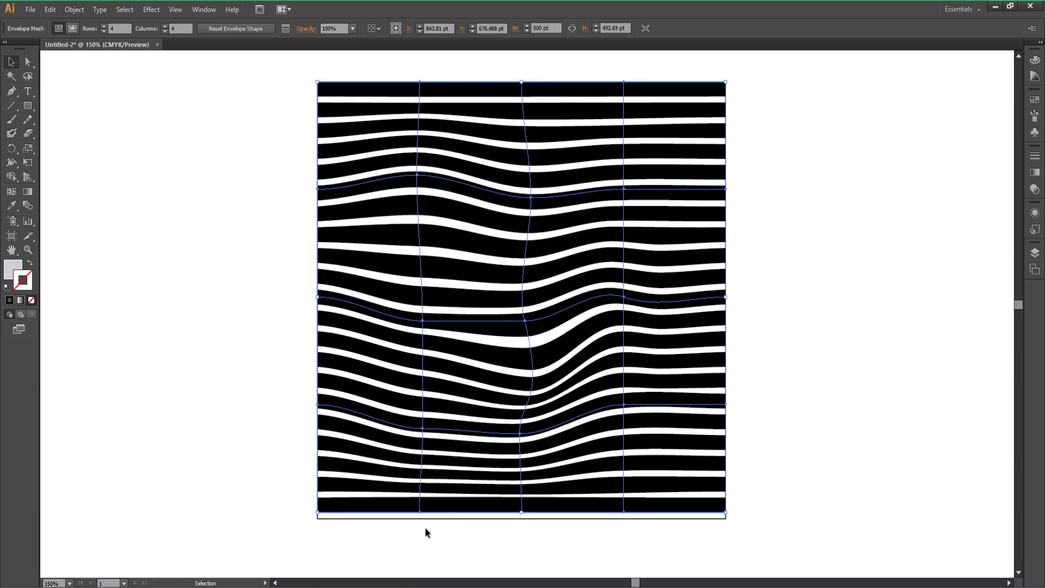
{"action": "left_click", "coordinate": [377, 543]}
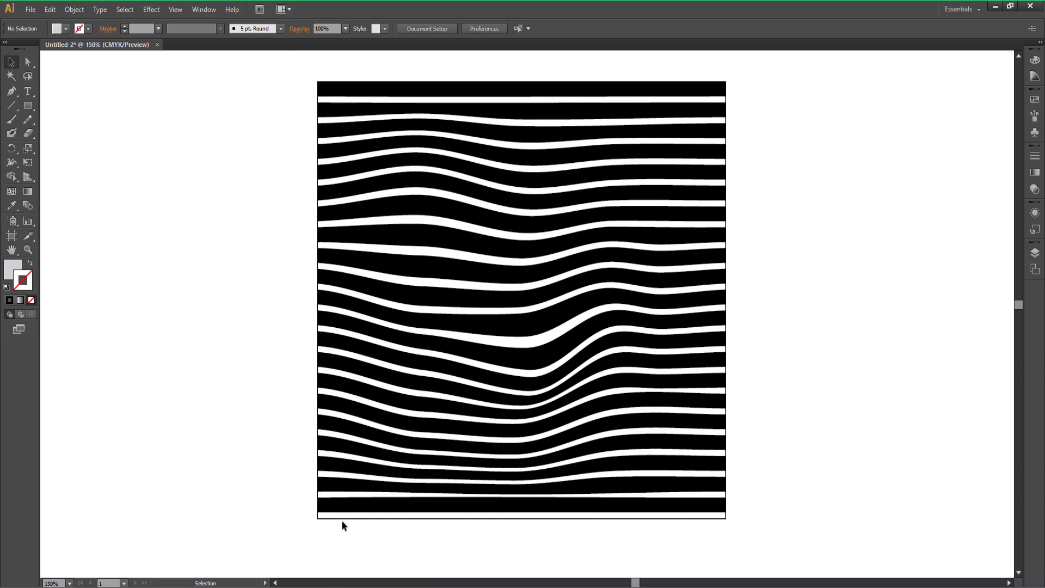
Step: Set the 500 pt square frame's stroke to None
{"action": "left_click", "coordinate": [341, 519]}
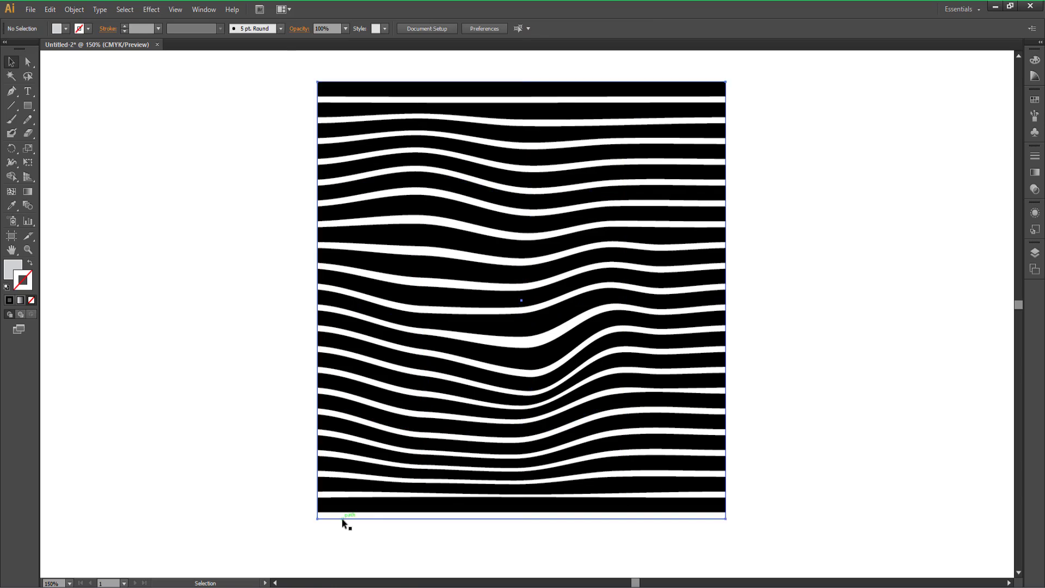
{"action": "left_click", "coordinate": [30, 299]}
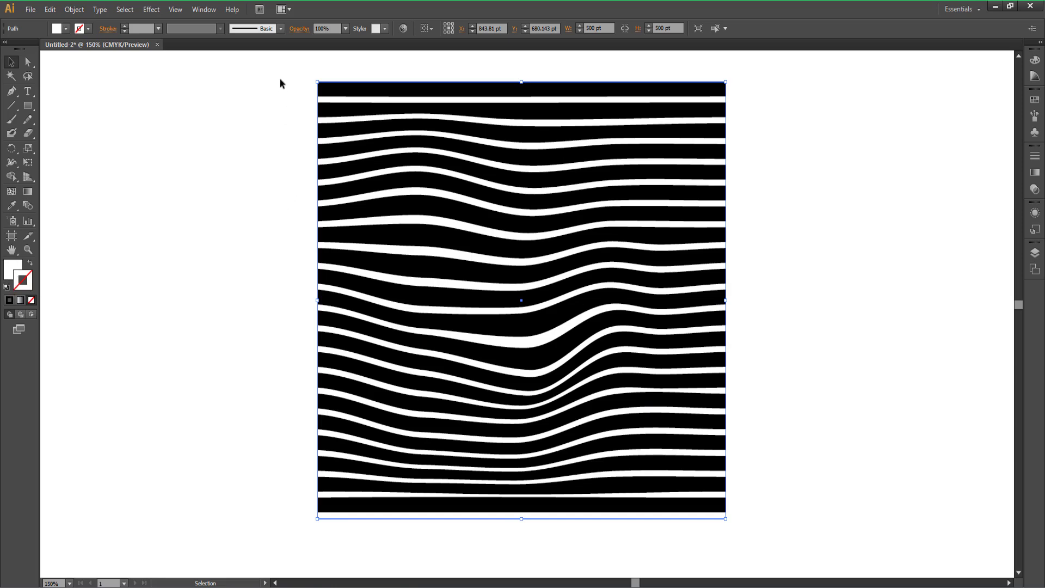
Step: Drop the selected stripes and square into the Swatches panel as a new pattern swatch
{"action": "left_click_drag", "start_coordinate": [288, 72], "coordinate": [515, 542]}
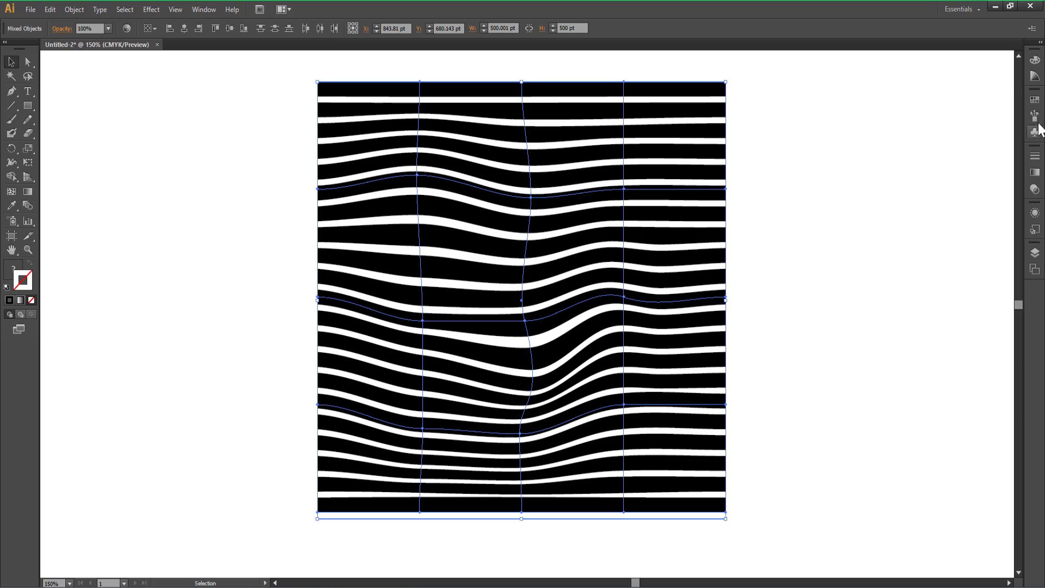
{"action": "left_click", "coordinate": [1034, 99]}
{"action": "left_click_drag", "start_coordinate": [531, 95], "coordinate": [909, 196]}
Step: Fit the artboard in view and move the tile artwork off the artboard to the left
{"action": "key", "text": "ctrl+shift+a"}
{"action": "key", "text": "ctrl+0"}
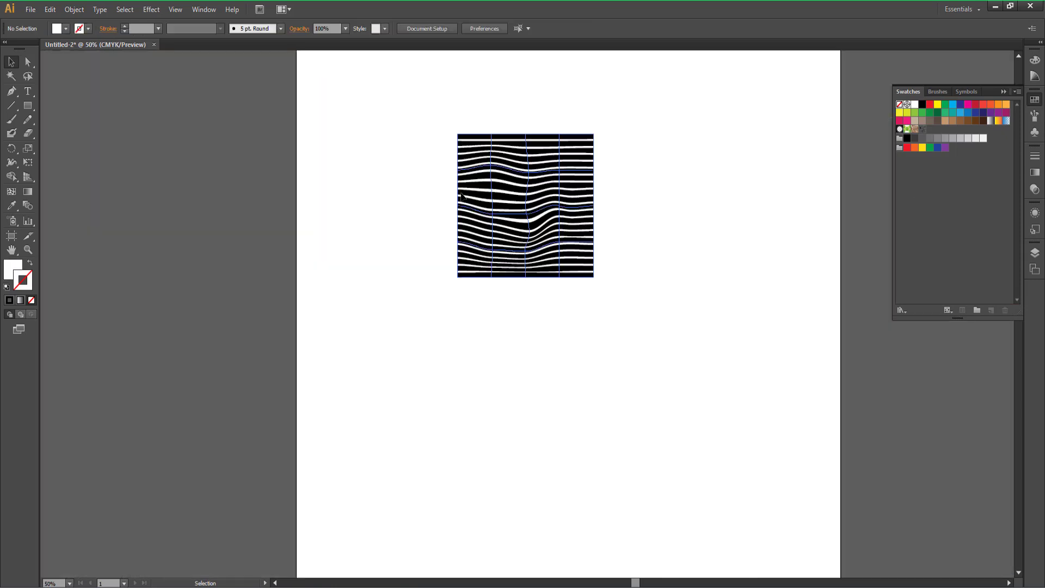
{"action": "left_click_drag", "start_coordinate": [508, 191], "coordinate": [167, 188]}
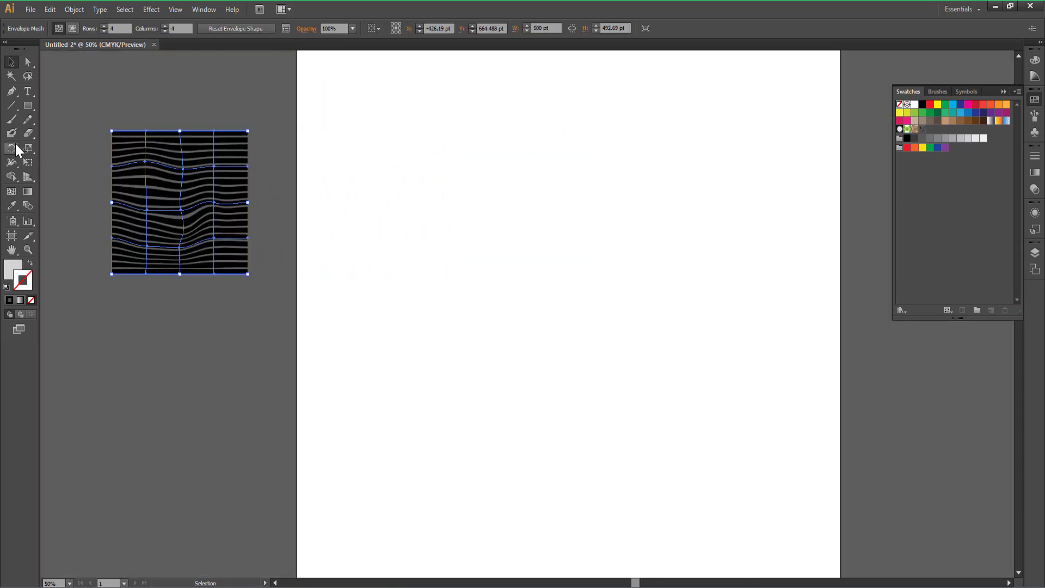
Step: Create a 2000 by 2000 pt rectangle from the Rectangle dialog and ready it for positioning on the artboard
{"action": "left_click", "coordinate": [26, 105]}
{"action": "left_click", "coordinate": [324, 95]}
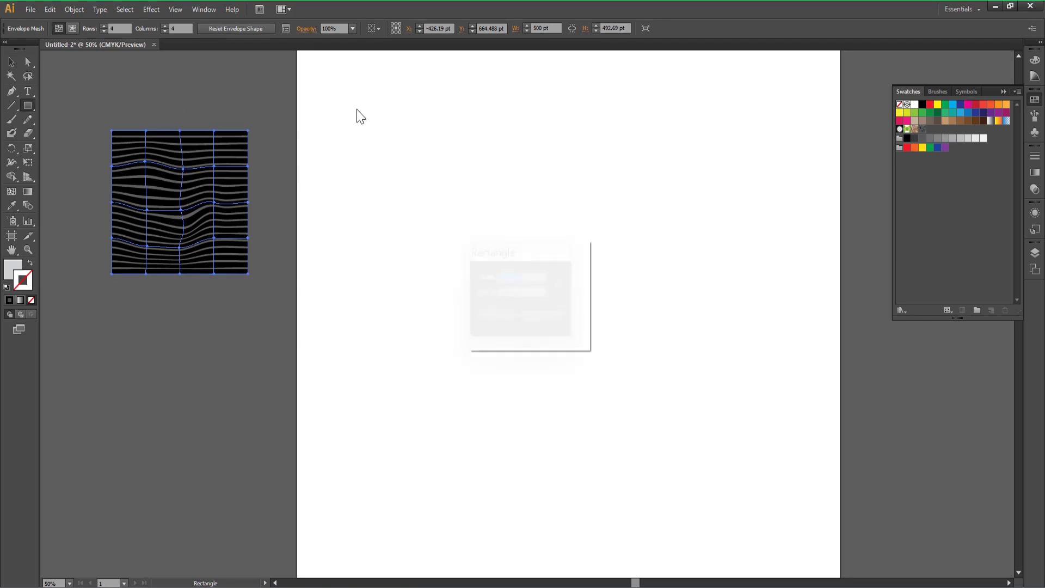
{"action": "type", "text": "20"}
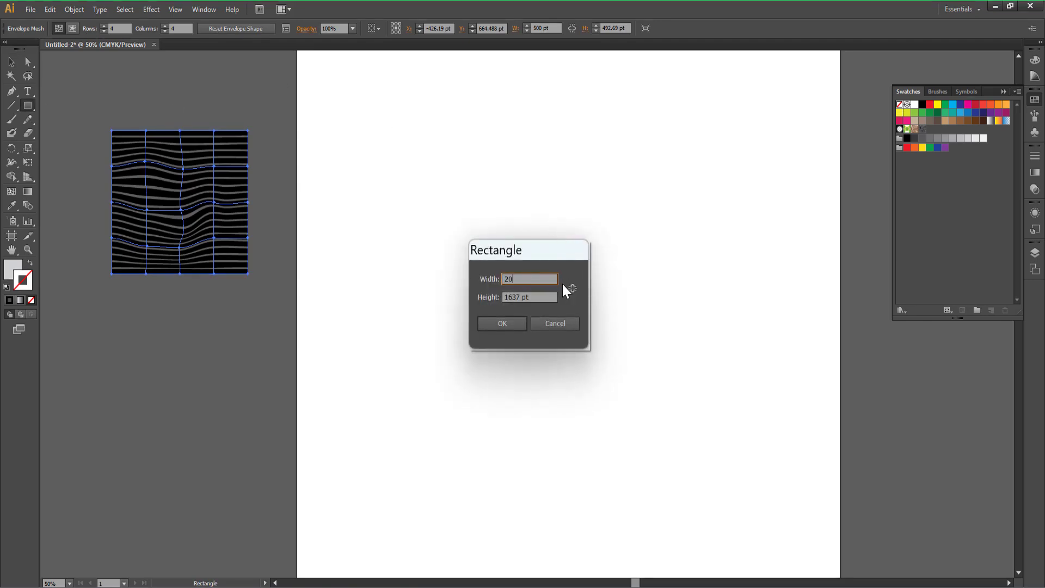
{"action": "type", "text": "00"}
{"action": "key", "text": "Tab"}
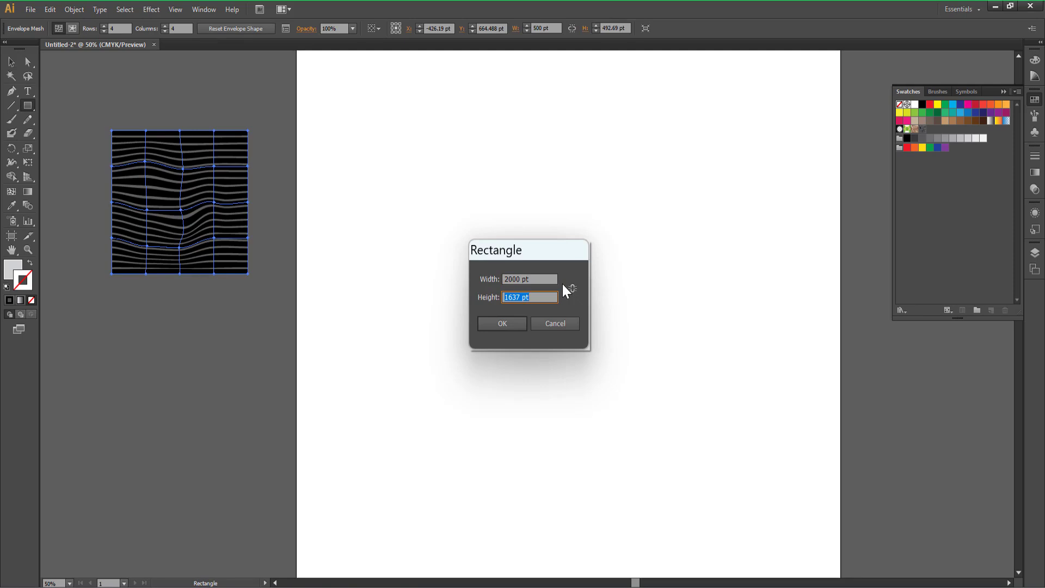
{"action": "type", "text": "2000"}
{"action": "key", "text": "Return"}
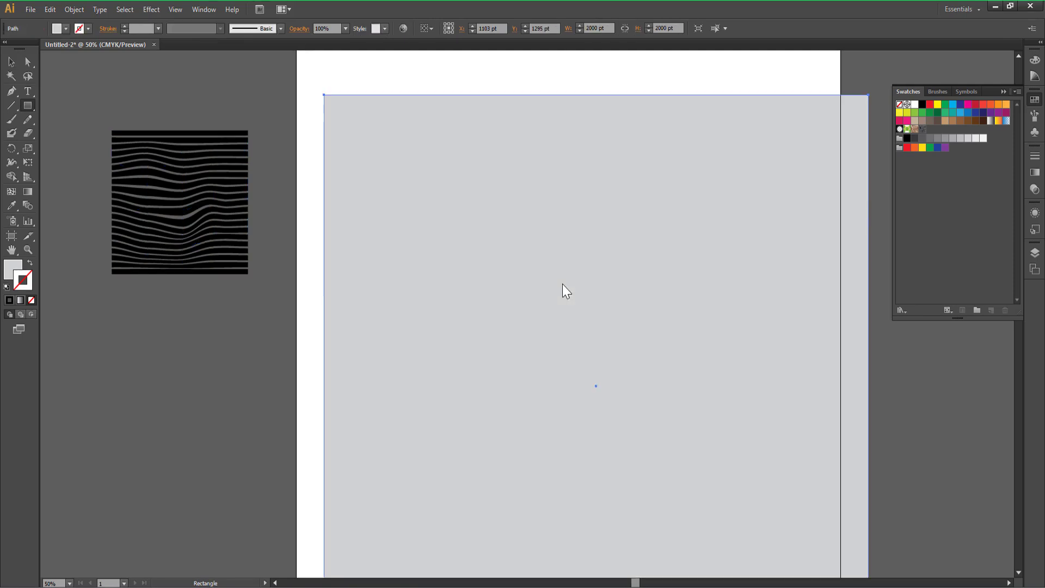
{"action": "key", "text": "v"}
{"action": "scroll", "coordinate": [434, 367], "scroll_direction": "up", "scroll_amount": 3}
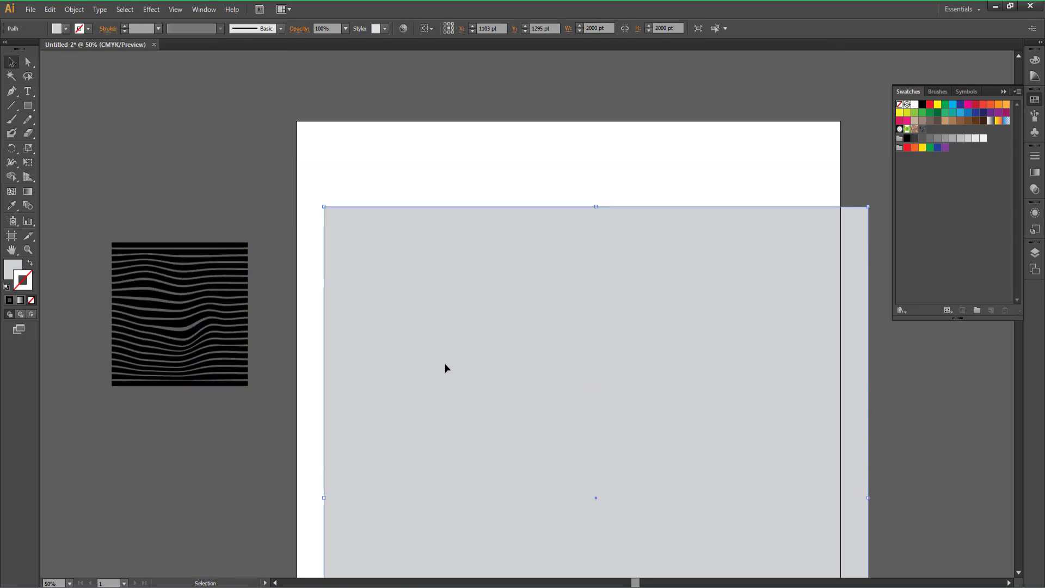
{"action": "mouse_move", "coordinate": [446, 366]}
{"action": "left_mouse_down"}
{"action": "mouse_move", "coordinate": [415, 291]}
{"action": "mouse_move", "coordinate": [423, 276]}
{"action": "left_mouse_up"}
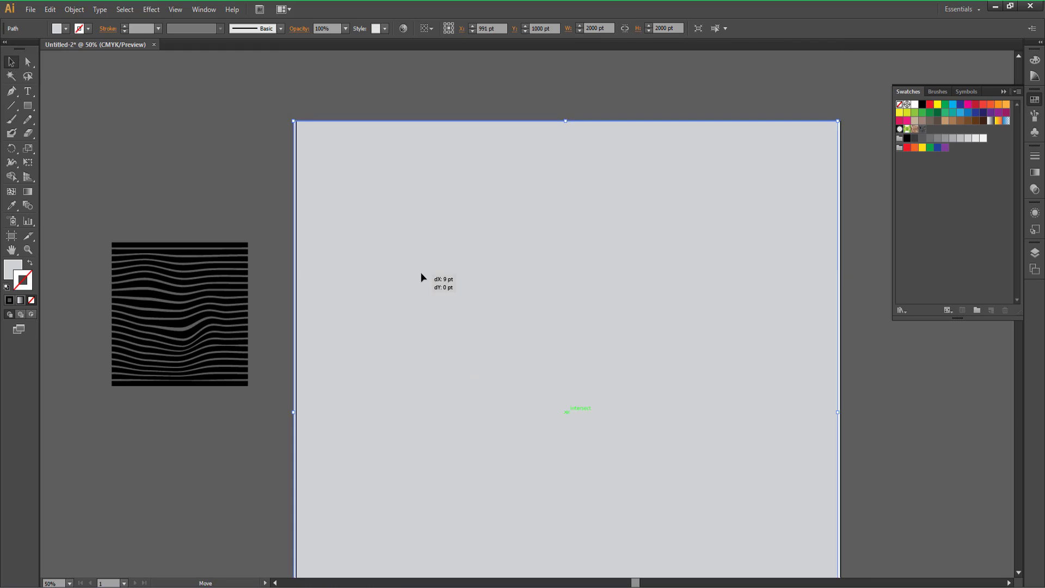
{"action": "scroll", "coordinate": [422, 278], "scroll_direction": "down", "scroll_amount": 3}
{"action": "scroll", "coordinate": [883, 187], "scroll_direction": "up", "scroll_amount": 2}
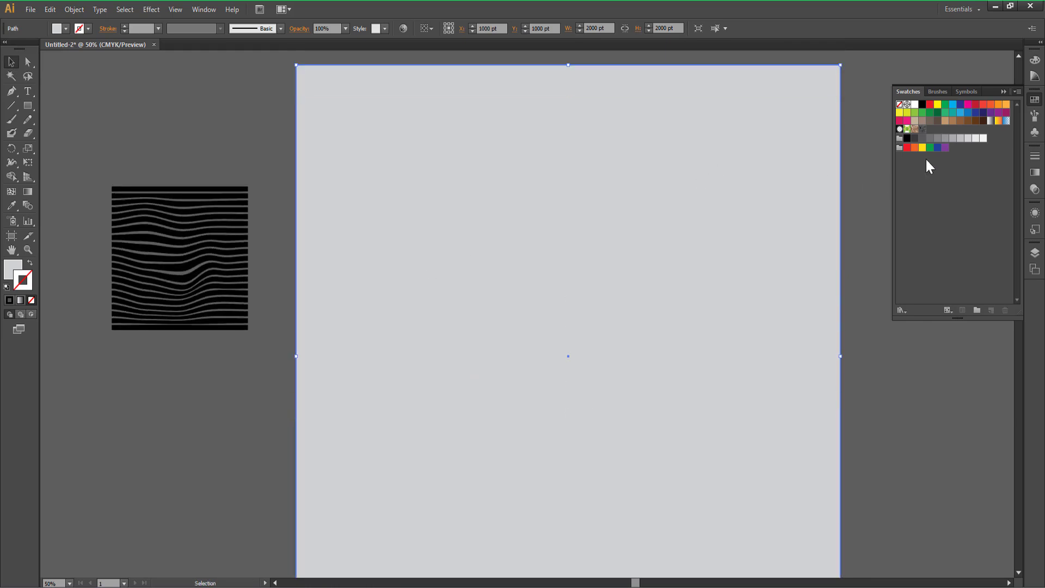
Step: Remove the large square's outline and make Fill the active colour
{"action": "left_click", "coordinate": [923, 137]}
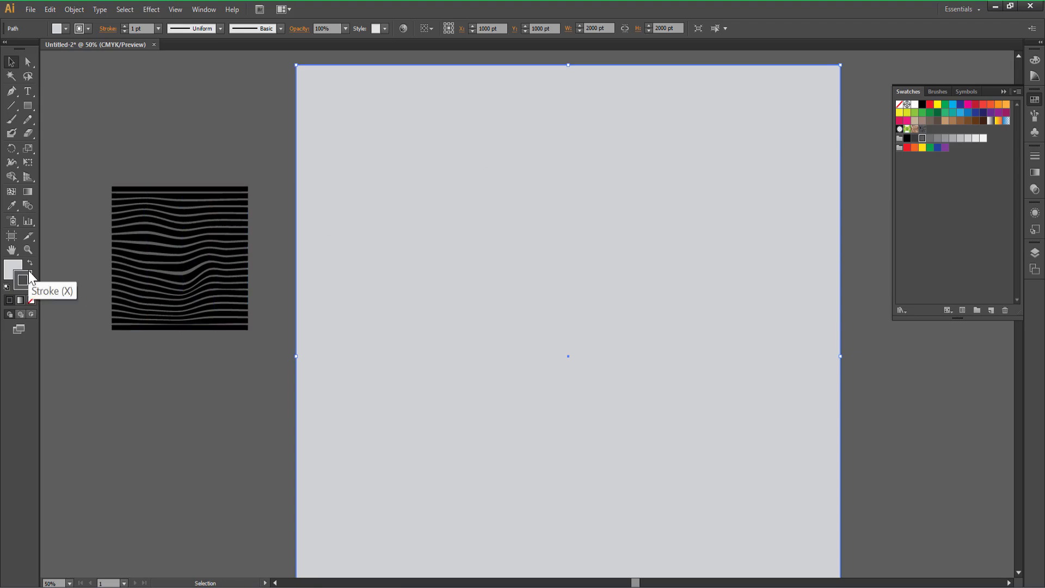
{"action": "left_click", "coordinate": [32, 302]}
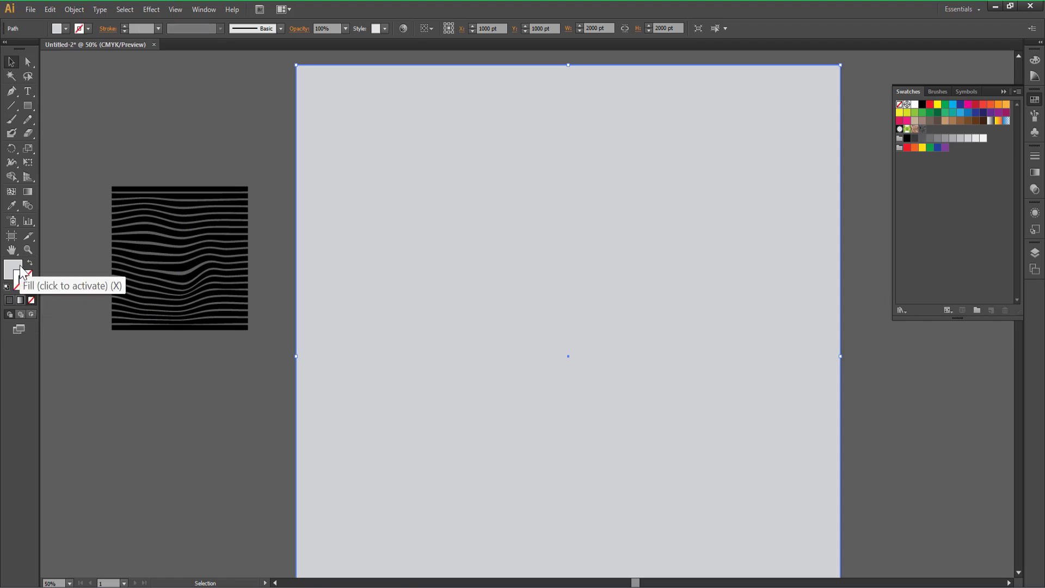
{"action": "left_click", "coordinate": [21, 272]}
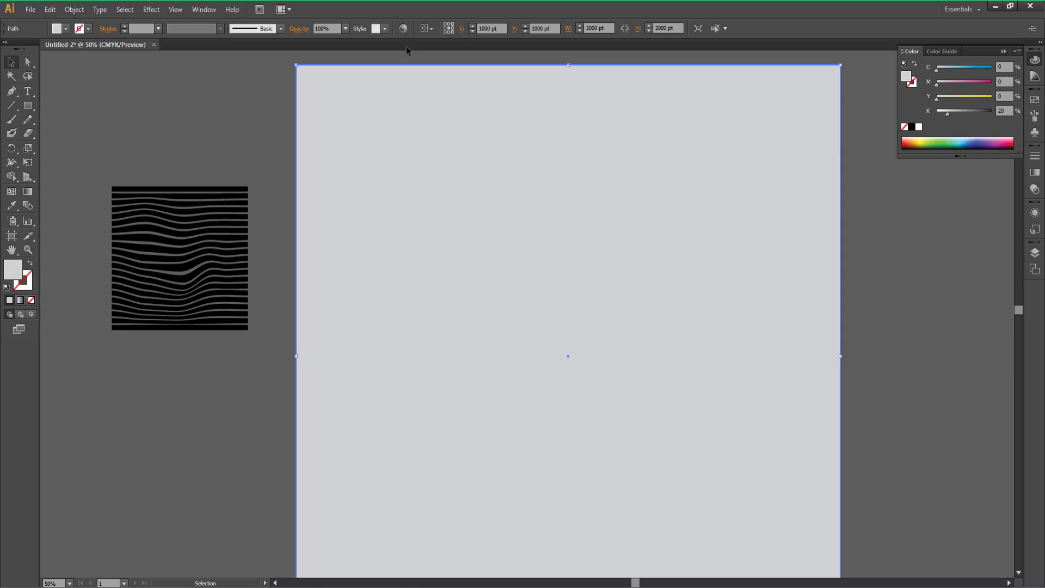
Step: Fill the square with New Pattern Swatch 1 and deselect to show the seamless wavy stripe repeat
{"action": "left_click", "coordinate": [1034, 100]}
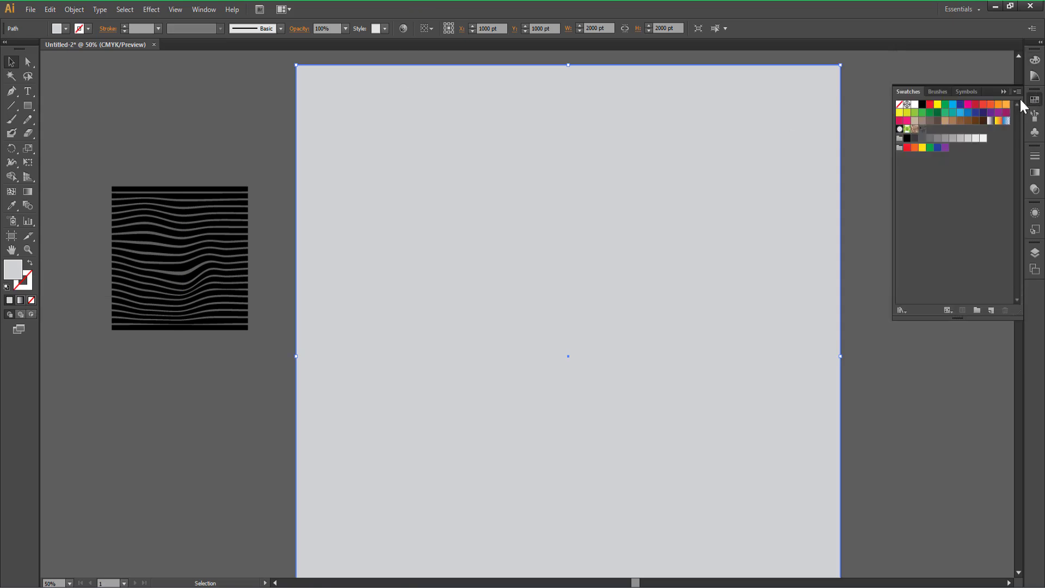
{"action": "left_click", "coordinate": [922, 131]}
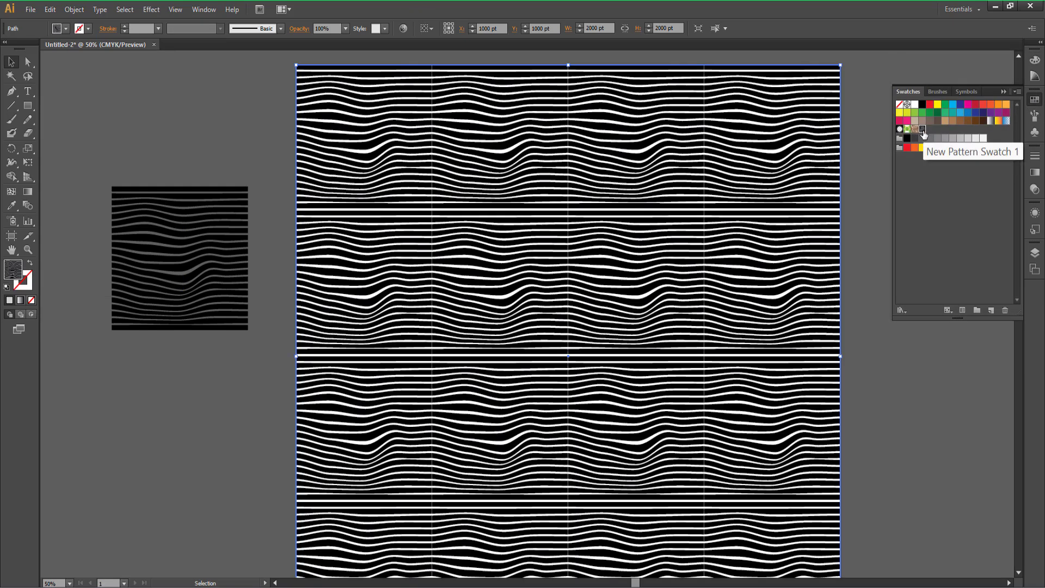
{"action": "left_click", "coordinate": [860, 373]}
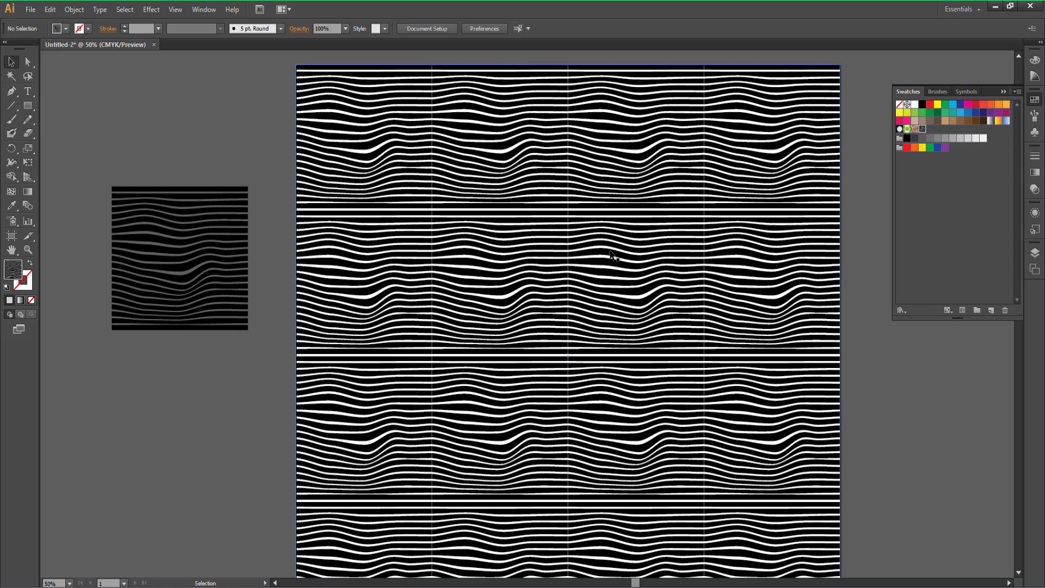
{"action": "key", "text": "ctrl+equal"}
{"action": "key", "text": "ctrl+equal"}
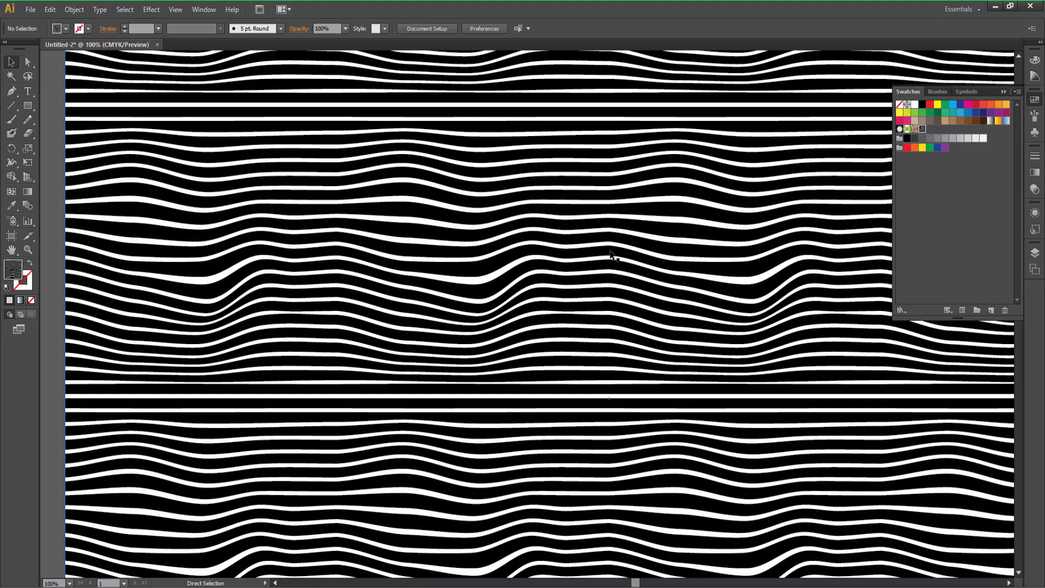
{"action": "key", "text": "ctrl+minus"}
{"action": "key", "text": "ctrl+minus"}
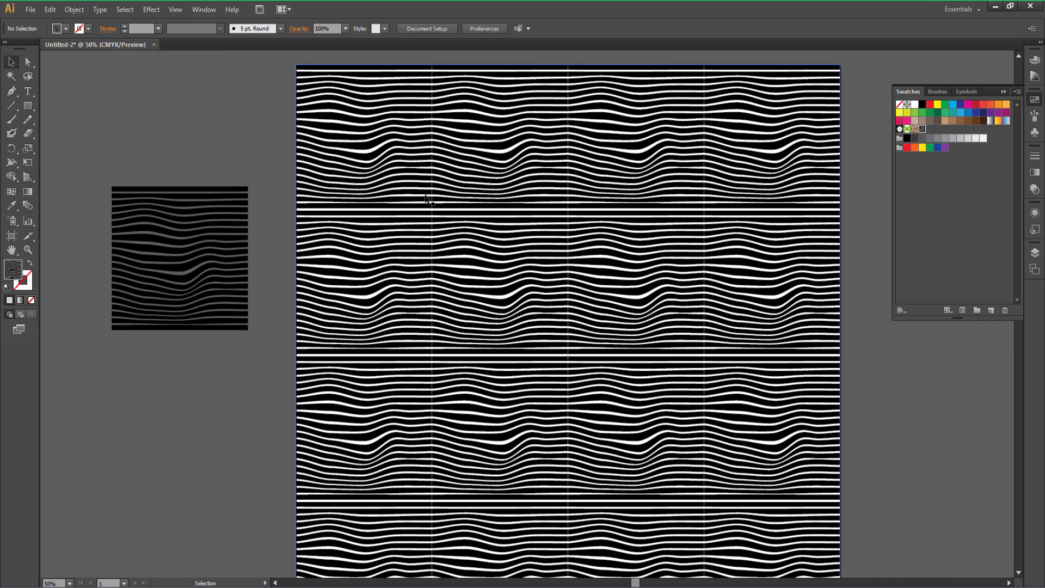
{"action": "scroll", "coordinate": [436, 216], "scroll_direction": "up", "scroll_amount": 1}
{"action": "scroll", "coordinate": [437, 217], "scroll_direction": "up", "scroll_amount": 2}
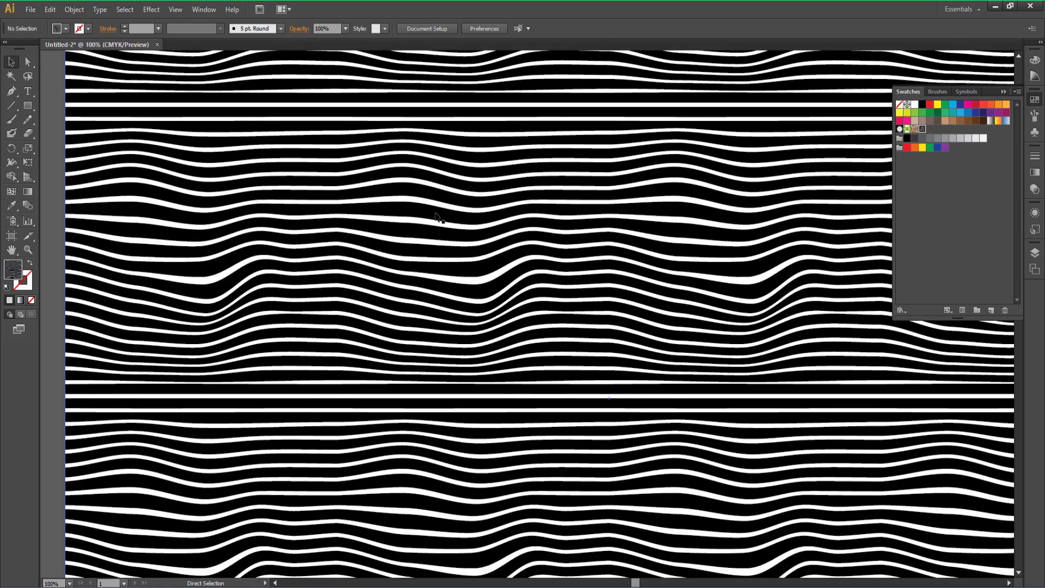
{"action": "scroll", "coordinate": [437, 217], "scroll_direction": "up", "scroll_amount": 1}
{"action": "scroll", "coordinate": [437, 216], "scroll_direction": "up", "scroll_amount": 1}
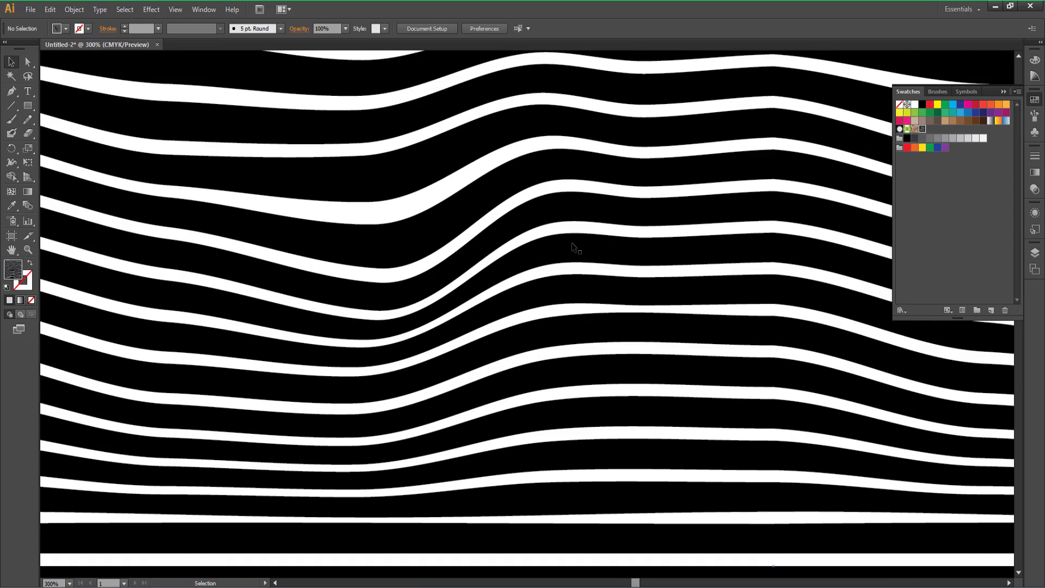
{"action": "key", "text": "space"}
{"action": "left_click_drag", "start_coordinate": [653, 294], "coordinate": [347, 382]}
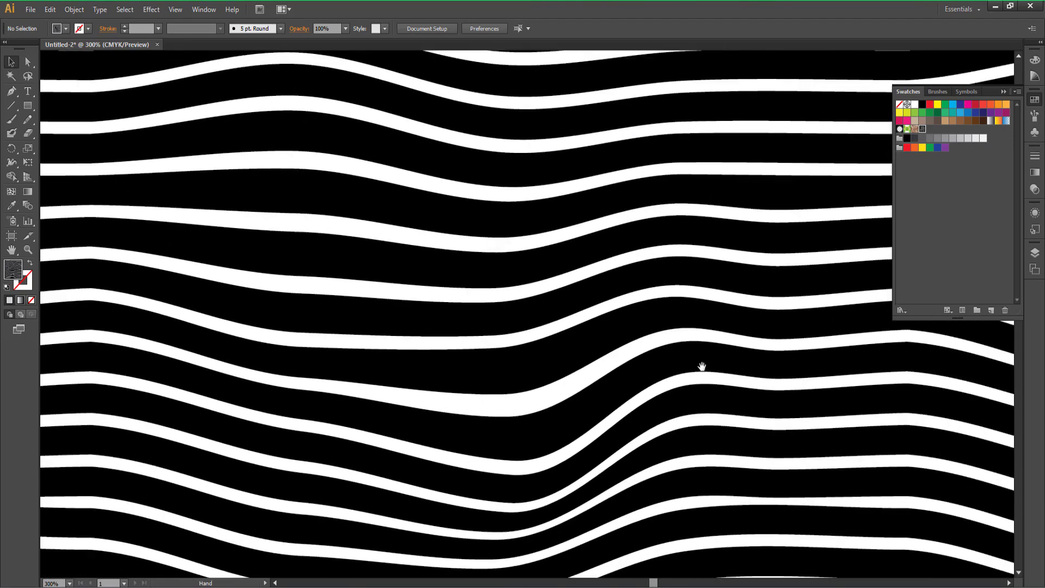
{"action": "mouse_move", "coordinate": [700, 367]}
{"action": "left_mouse_down"}
{"action": "mouse_move", "coordinate": [630, 420]}
{"action": "mouse_move", "coordinate": [191, 422]}
{"action": "mouse_move", "coordinate": [96, 410]}
{"action": "mouse_move", "coordinate": [215, 408]}
{"action": "mouse_move", "coordinate": [592, 474]}
{"action": "left_mouse_up"}
{"action": "mouse_move", "coordinate": [362, 352]}
{"action": "left_mouse_down"}
{"action": "mouse_move", "coordinate": [567, 485]}
{"action": "mouse_move", "coordinate": [449, 350]}
{"action": "mouse_move", "coordinate": [971, 188]}
{"action": "left_mouse_up"}
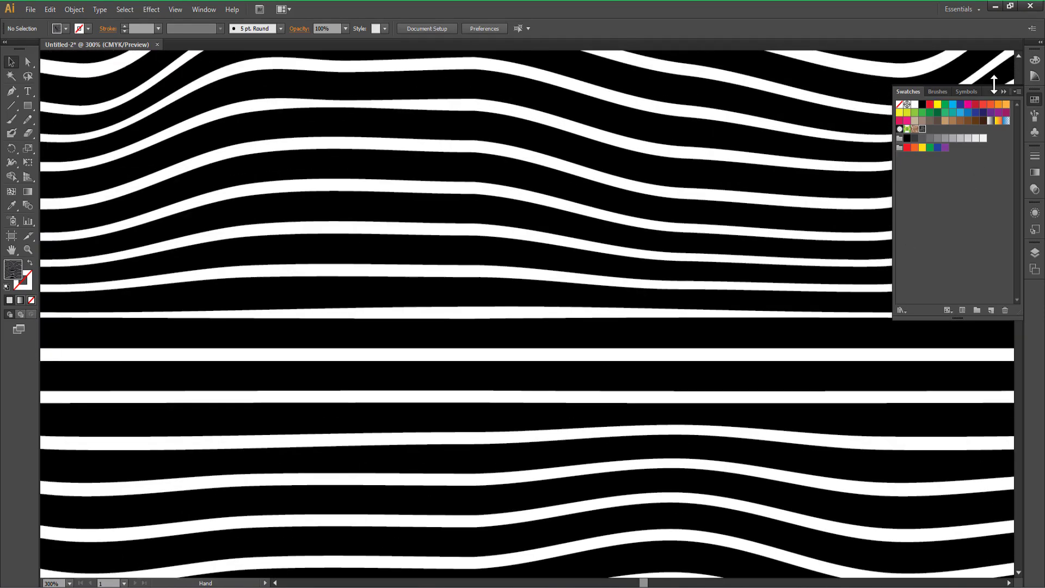
{"action": "left_click", "coordinate": [1004, 114]}
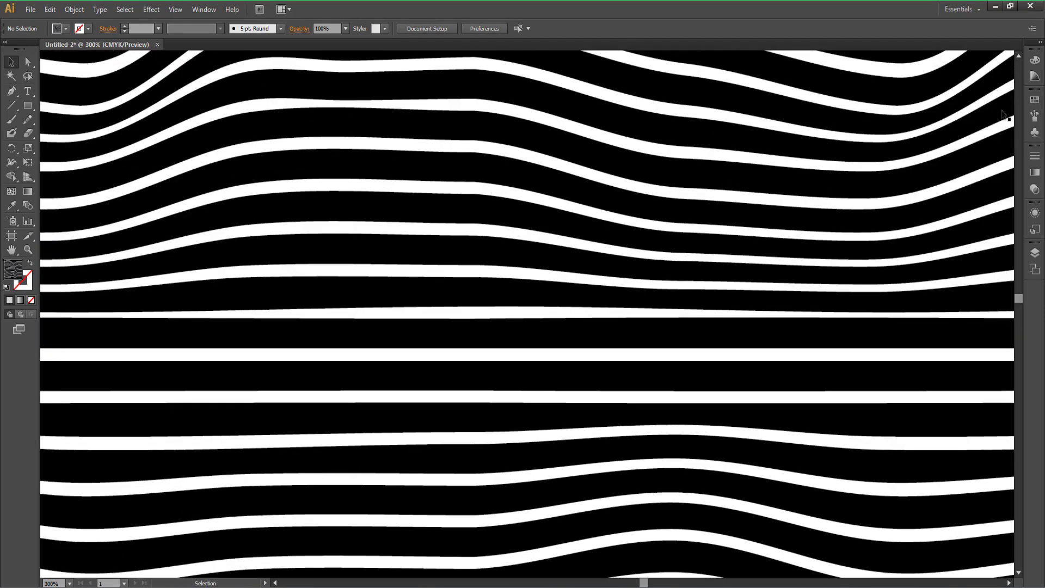
{"action": "left_click_drag", "start_coordinate": [393, 139], "coordinate": [491, 295]}
{"action": "key", "text": "ctrl+equal"}
{"action": "key", "text": "ctrl+equal"}
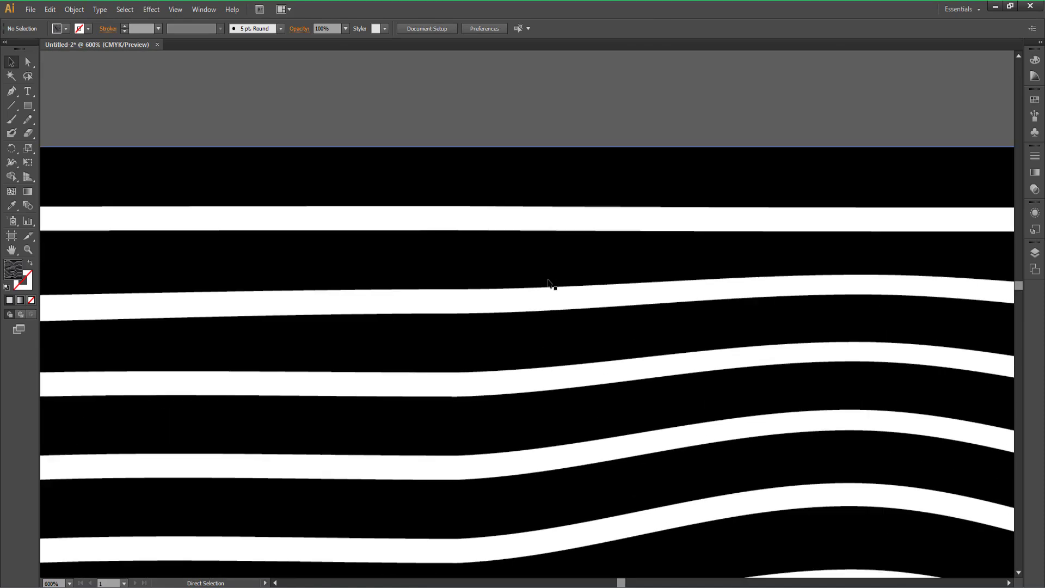
{"action": "key", "text": "ctrl+minus"}
{"action": "key", "text": "ctrl+minus"}
{"action": "key", "text": "ctrl+minus"}
{"action": "key", "text": "ctrl+equal"}
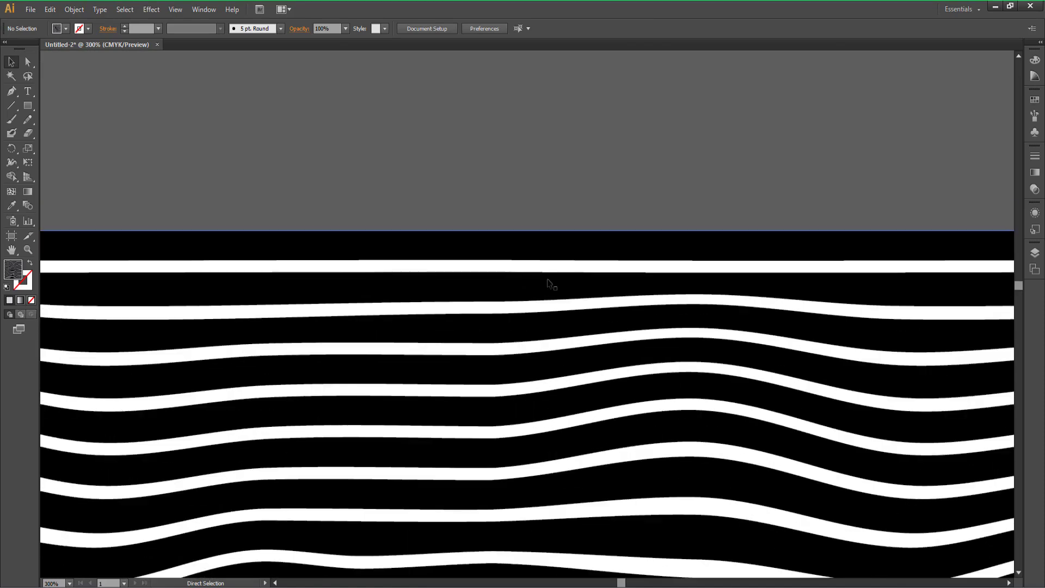
{"action": "key", "text": "ctrl+equal"}
{"action": "key", "text": "ctrl+equal"}
{"action": "key", "text": "ctrl+equal"}
{"action": "key", "text": "ctrl+equal"}
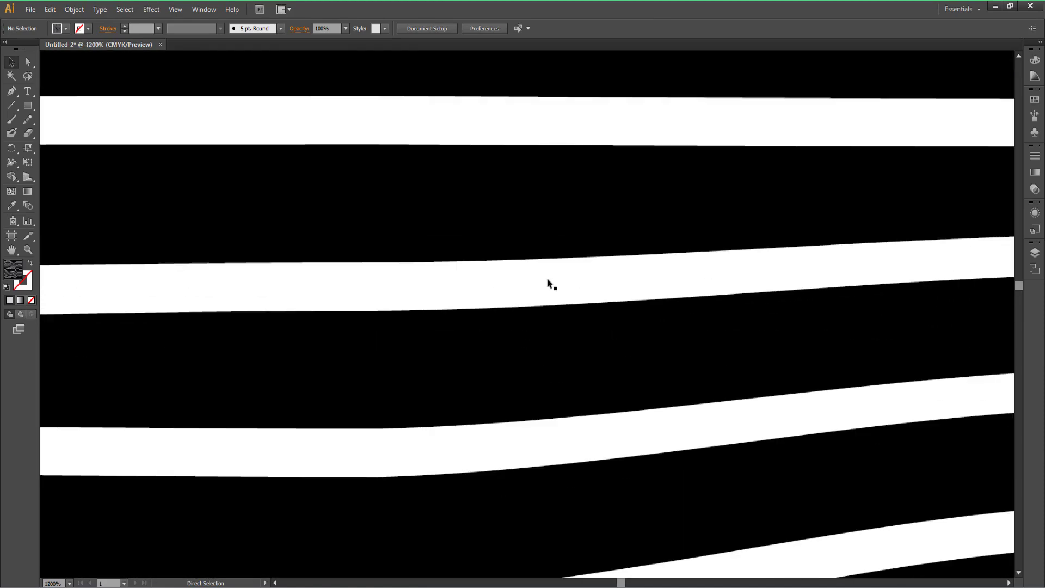
{"action": "key", "text": "ctrl+minus"}
{"action": "key", "text": "ctrl+minus"}
{"action": "key", "text": "ctrl+minus"}
{"action": "key", "text": "ctrl+minus"}
{"action": "key", "text": "ctrl+minus"}
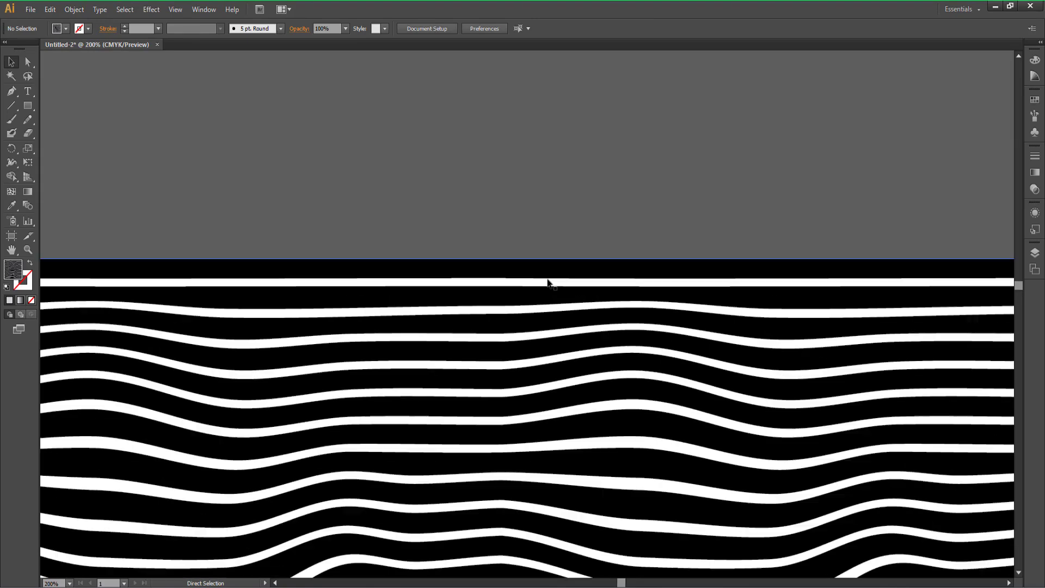
{"action": "left_click_drag", "start_coordinate": [467, 402], "coordinate": [686, 259]}
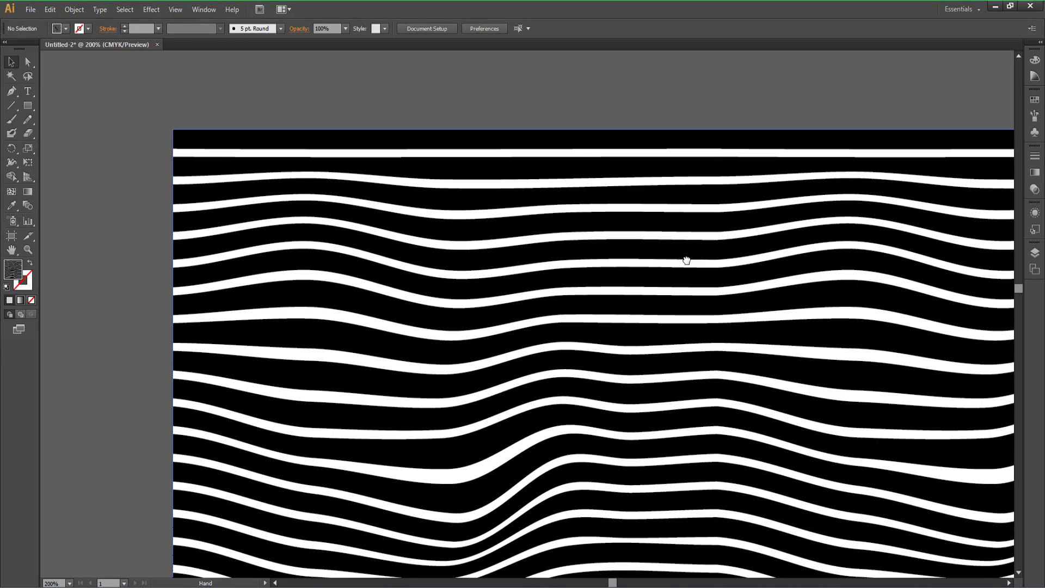
{"action": "key", "text": "ctrl+minus"}
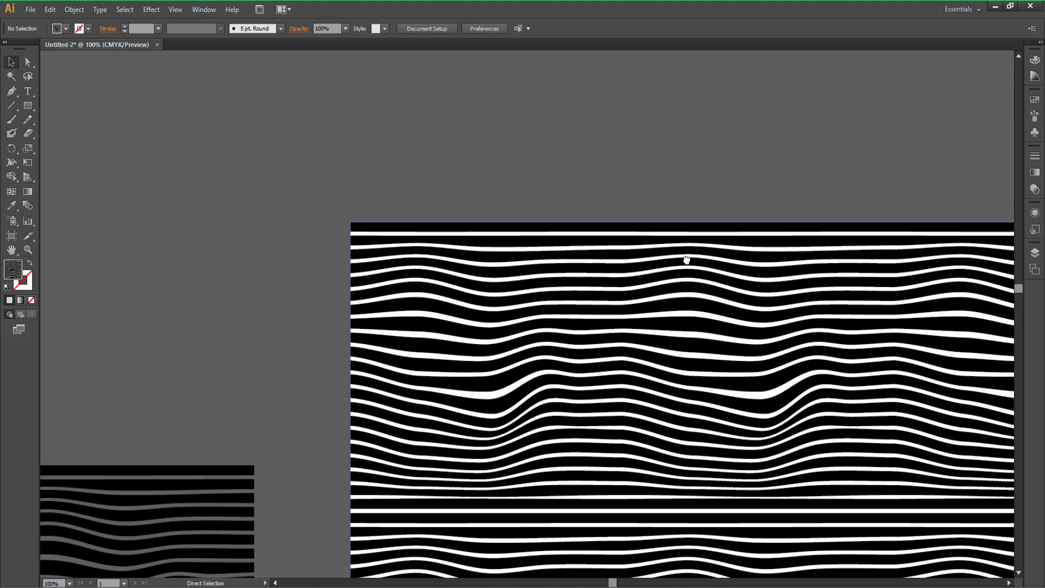
{"action": "mouse_move", "coordinate": [814, 413]}
{"action": "left_mouse_down"}
{"action": "mouse_move", "coordinate": [578, 208]}
{"action": "mouse_move", "coordinate": [584, 193]}
{"action": "left_mouse_up"}
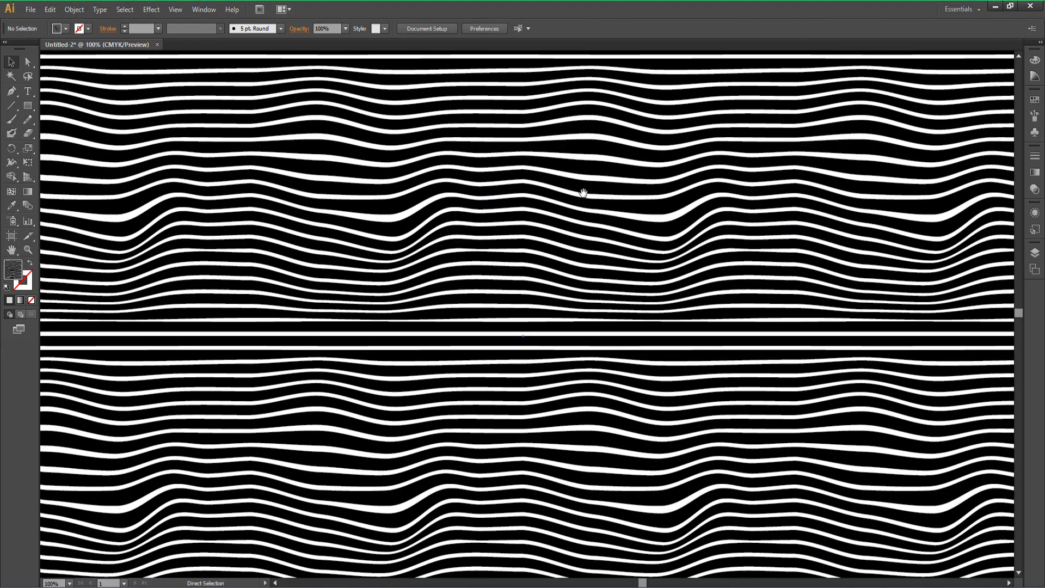
{"action": "key", "text": "ctrl+minus"}
{"action": "key", "text": "ctrl+minus"}
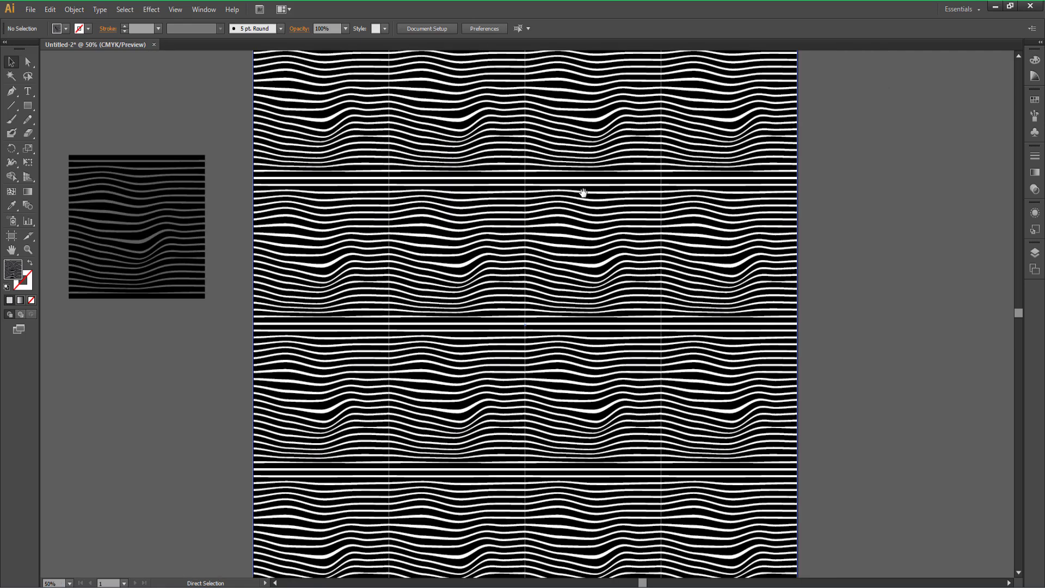
{"action": "key", "text": "ctrl+minus"}
{"action": "key", "text": "ctrl+plus"}
{"action": "key", "text": "ctrl+plus"}
{"action": "key", "text": "ctrl+plus"}
{"action": "key", "text": "ctrl+plus"}
{"action": "key", "text": "ctrl+plus"}
{"action": "key", "text": "ctrl+plus"}
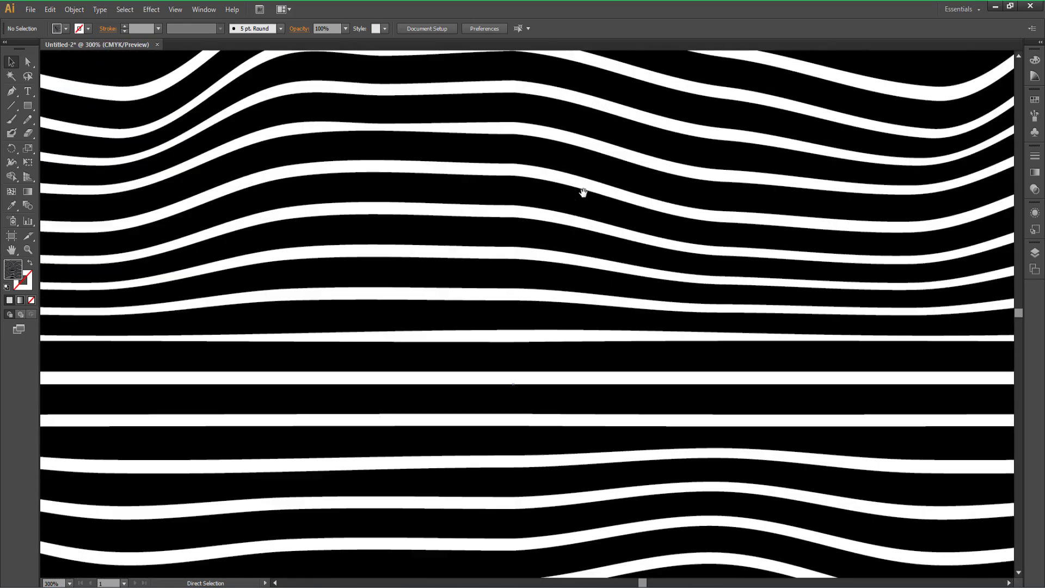